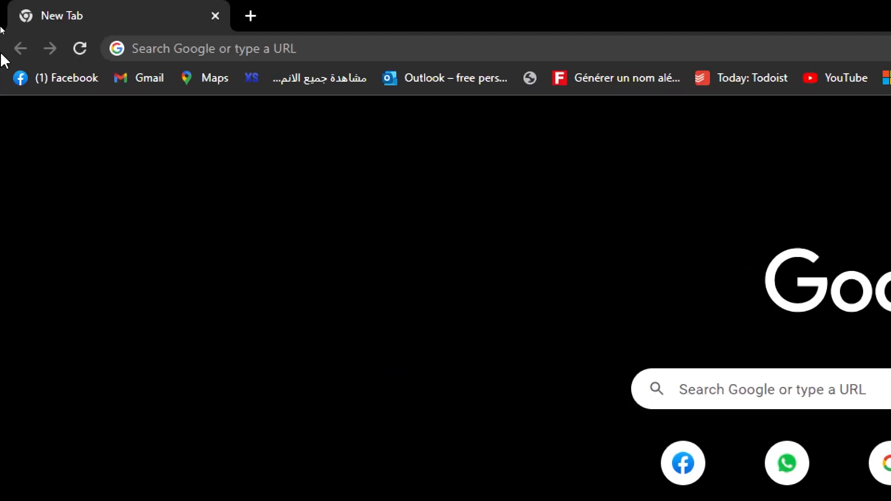
Step: Open the Wix website and log out of the current account
click(210, 24)
text(wi)
key(Return)
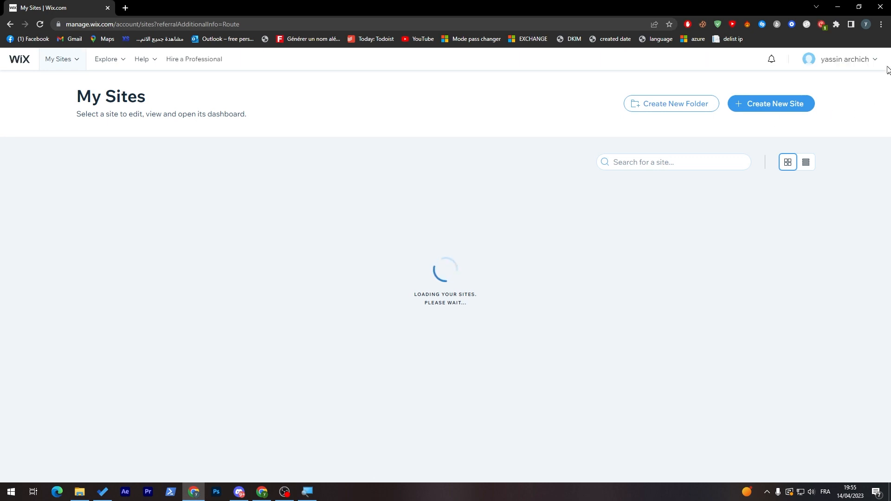
mouse_move(874, 60)
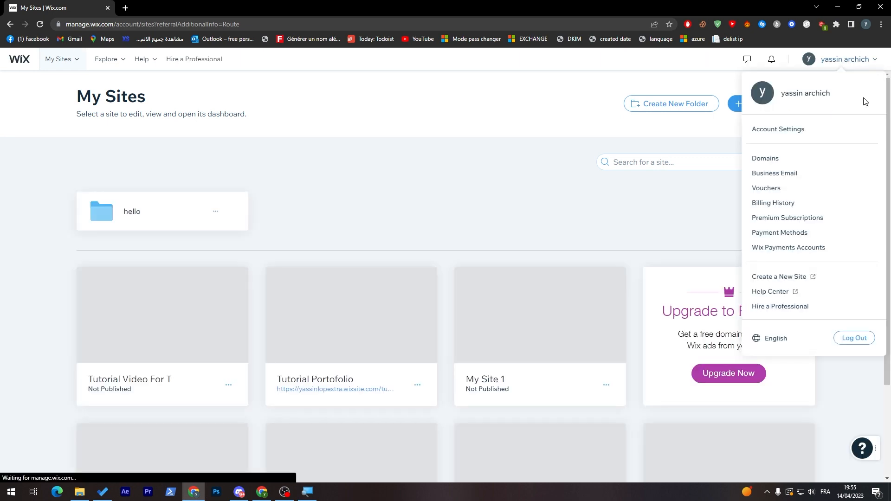
click(851, 341)
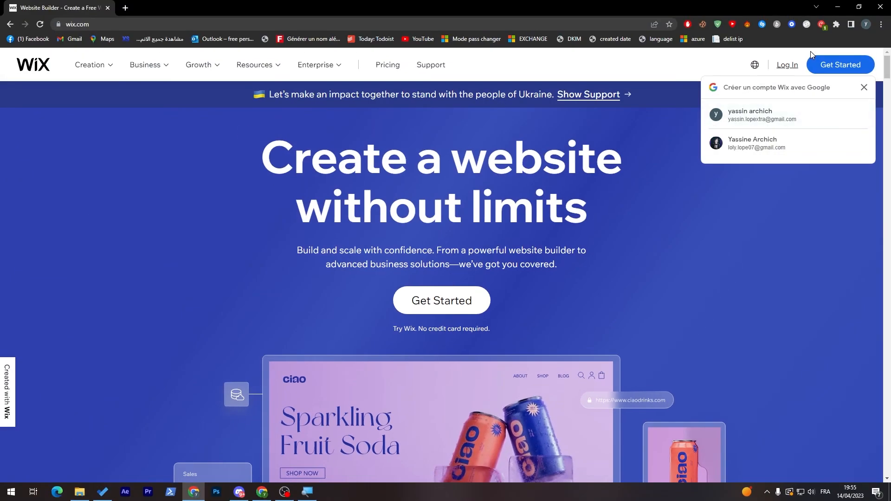
Step: Sign up to Wix with the first listed Google account and skip adding a recovery phone number
click(824, 69)
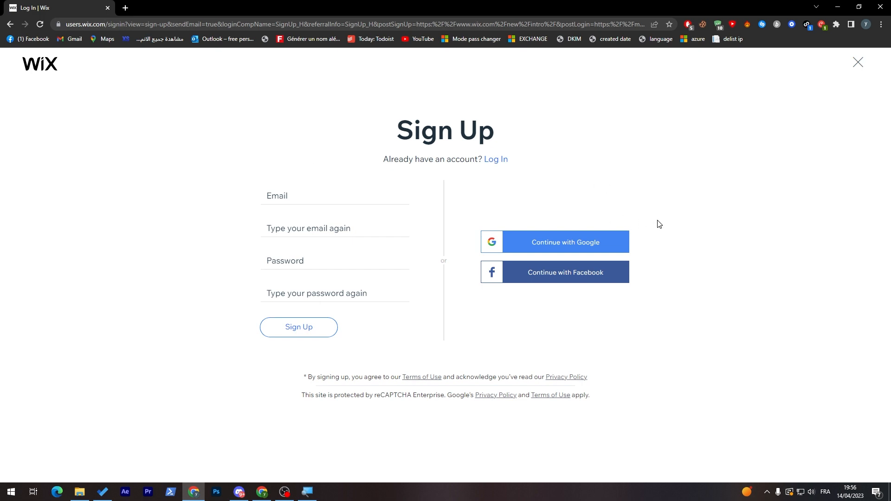
click(594, 245)
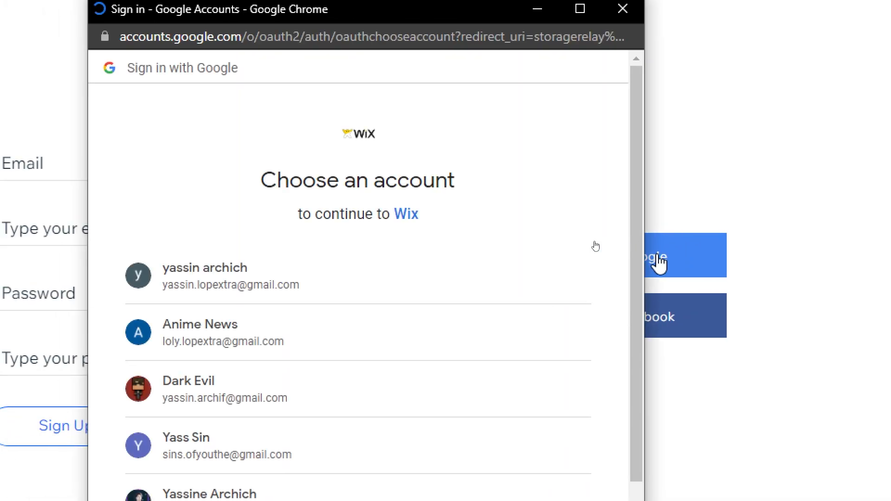
click(376, 295)
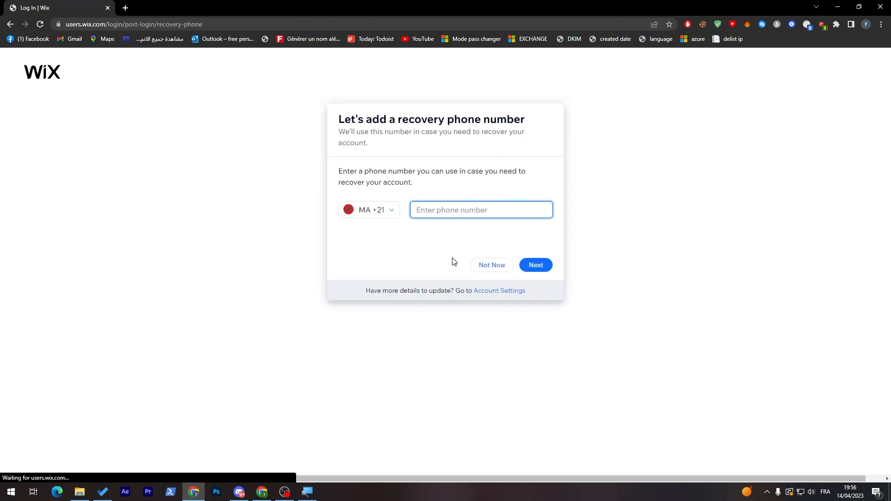
click(493, 265)
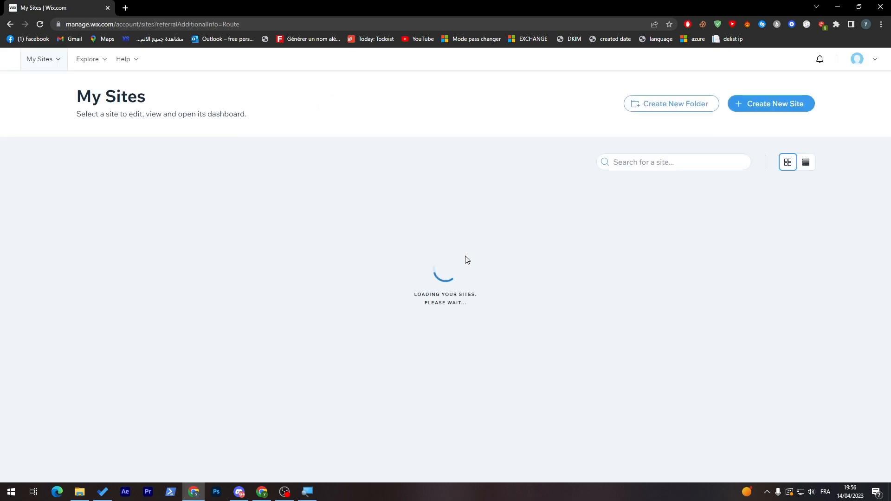
Step: Look through the existing sites and start creating a new site
scroll(869, 273, down, 2)
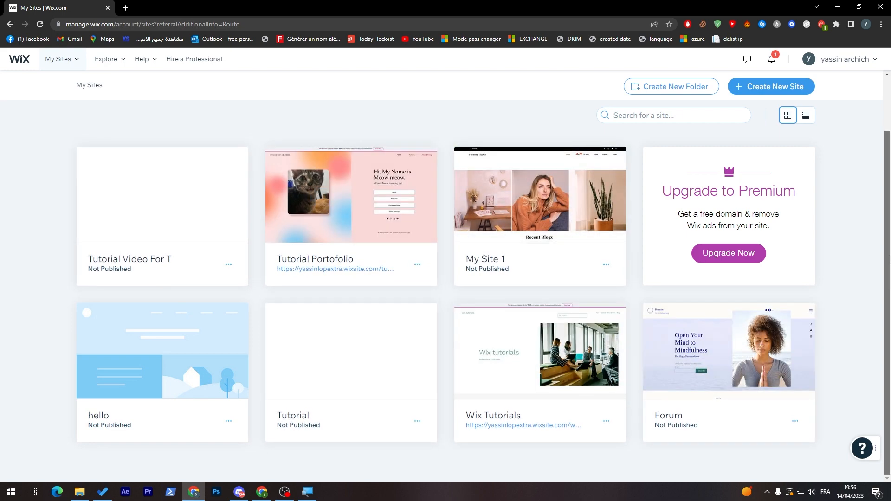
scroll(886, 186, up, 3)
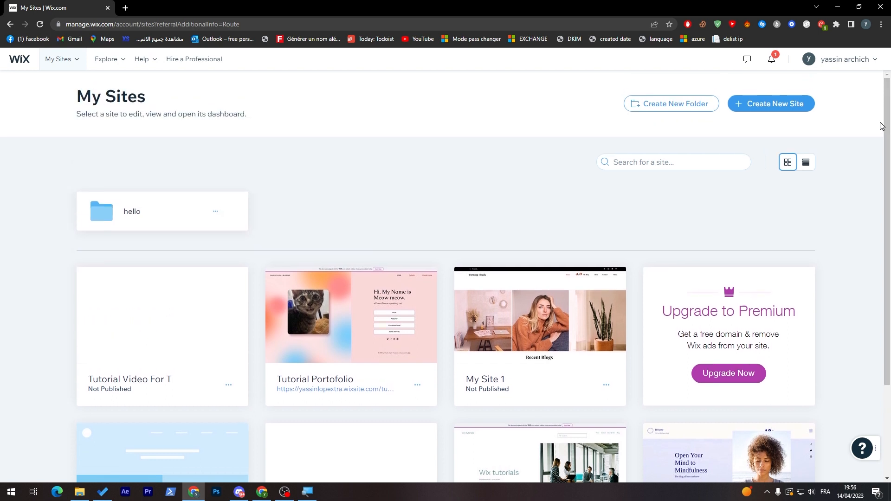
click(748, 104)
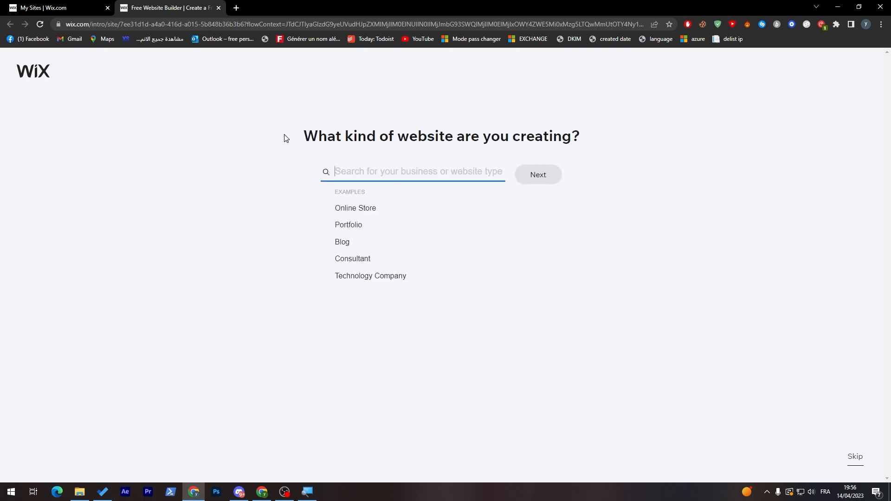
Step: Choose News Blog as the kind of website and continue to the naming question
text(n)
key(BackSpace)
click(281, 244)
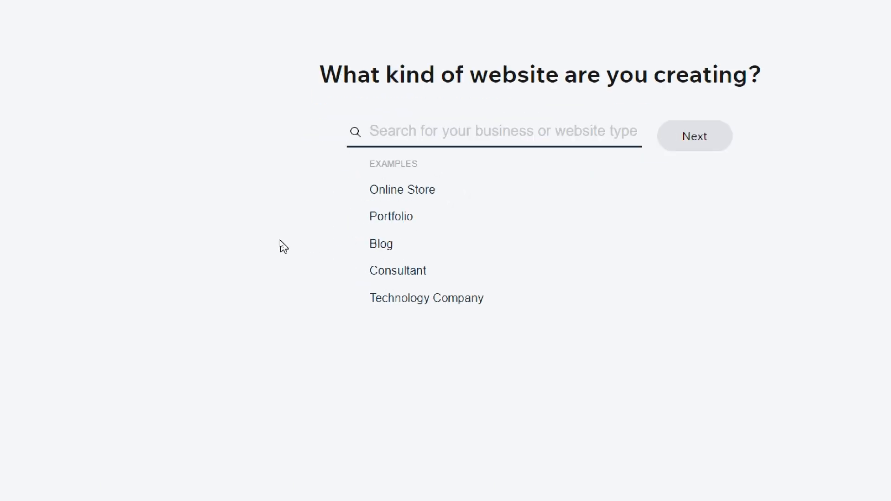
click(421, 254)
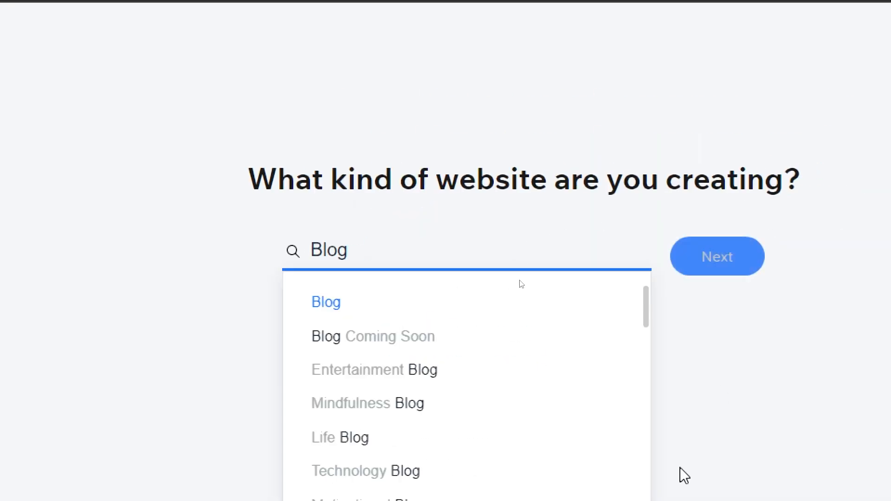
text(news)
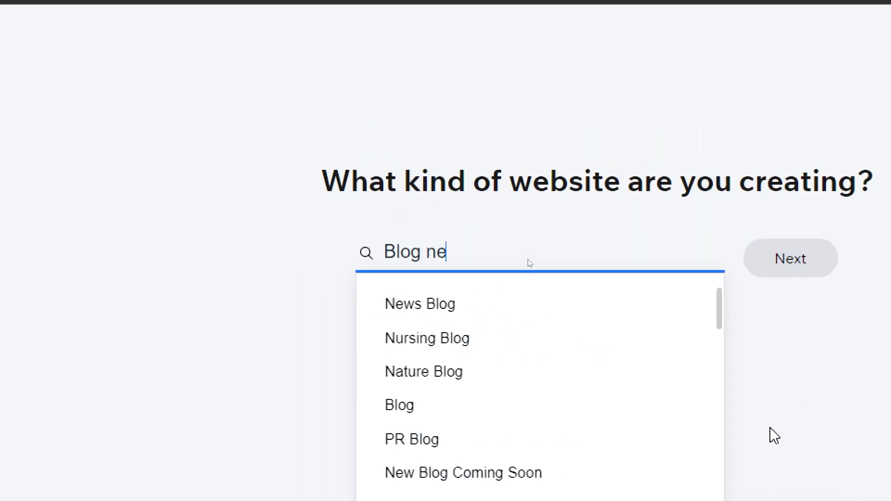
text(l)
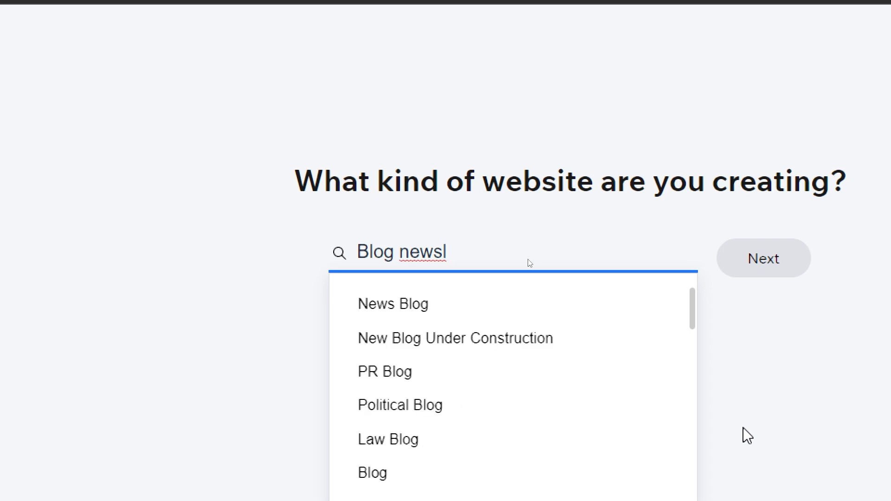
key(BackSpace)
click(407, 306)
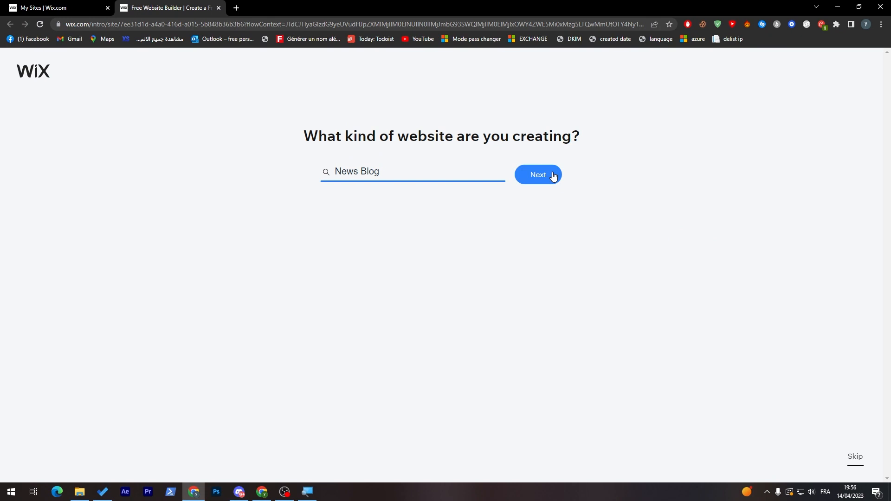
click(553, 175)
Step: Name the website "Newsletter Tutorial" and continue to the feature selection
double_click(499, 139)
click(430, 197)
text(Newsletter Tutorial)
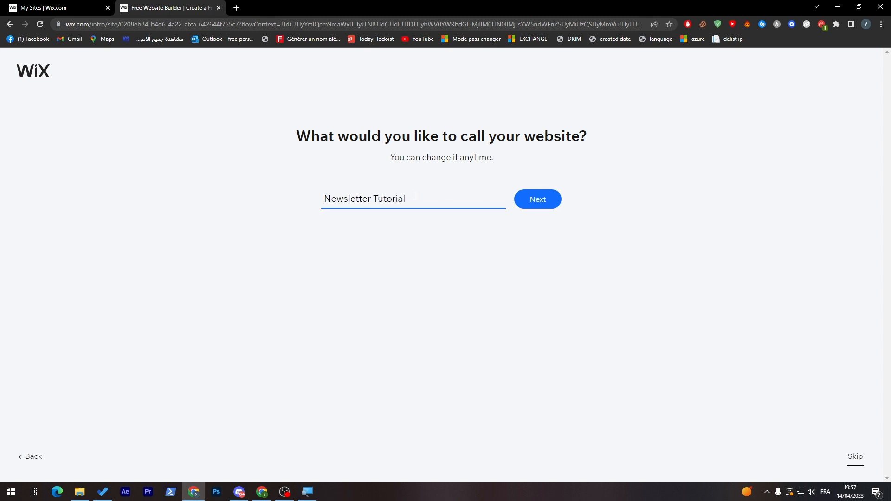
click(534, 203)
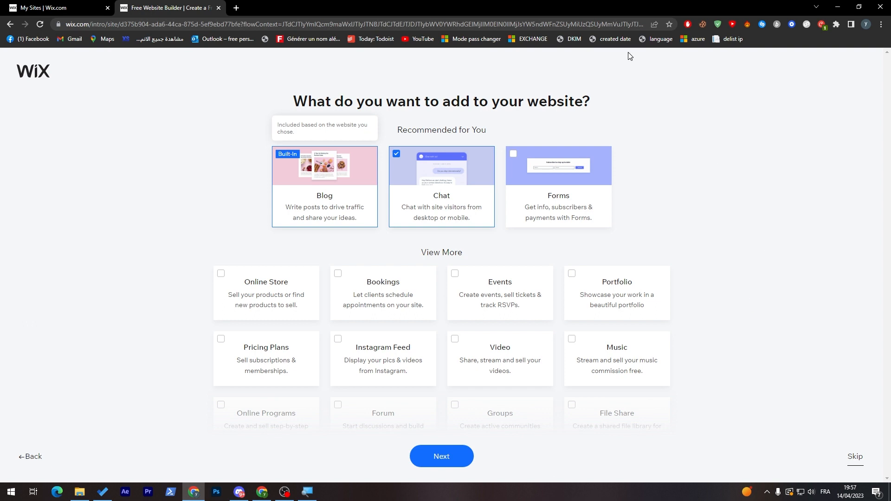
Step: Add Forms to the website's features, continue the setup and choose to begin the design with a template
click(537, 164)
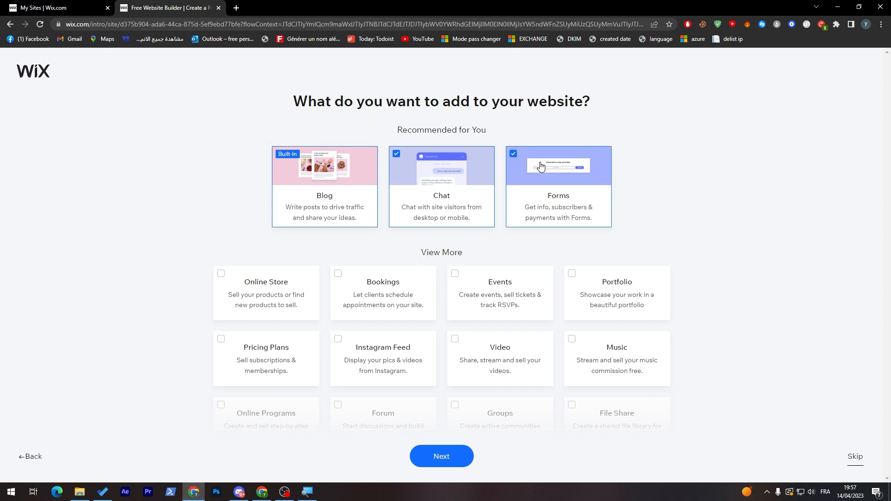
click(371, 365)
click(518, 309)
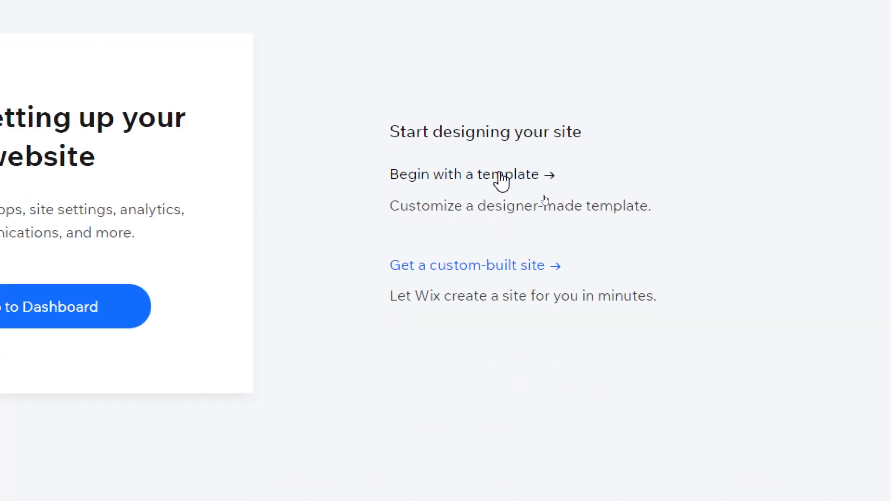
click(501, 181)
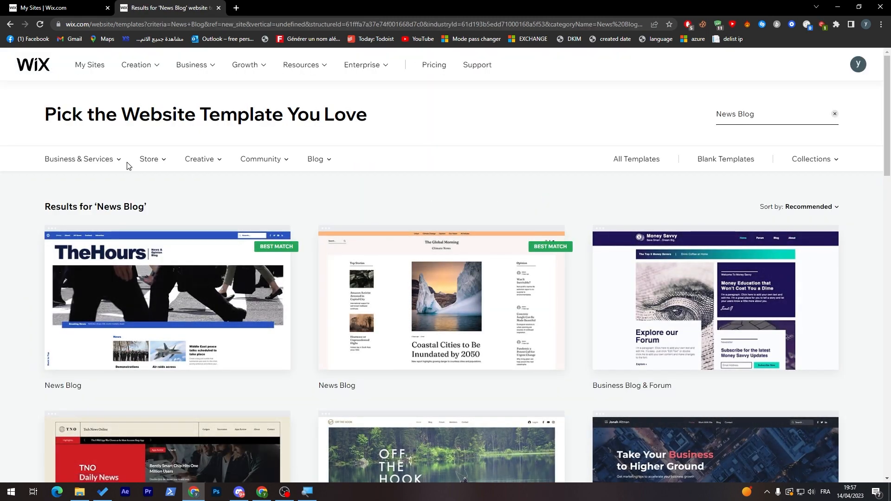
Step: Look over the template categories and results, then search the templates for "News" instead of "News Blog"
mouse_move(120, 164)
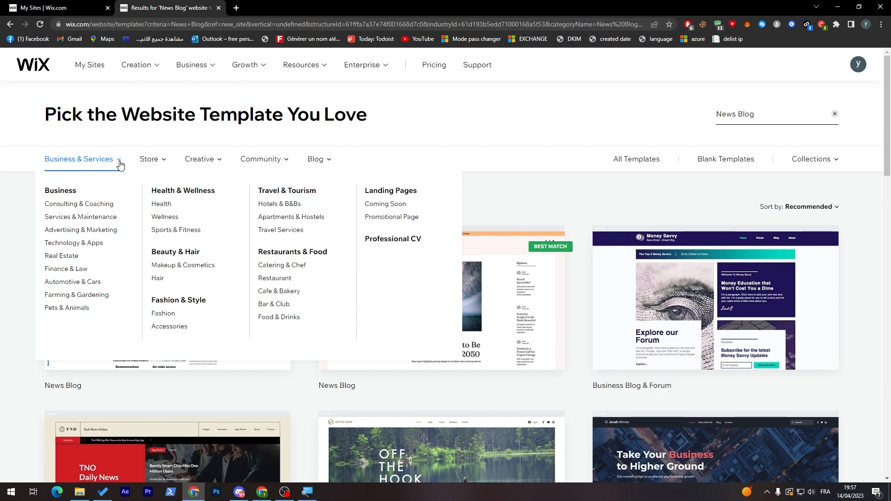
scroll(696, 278, down, 3)
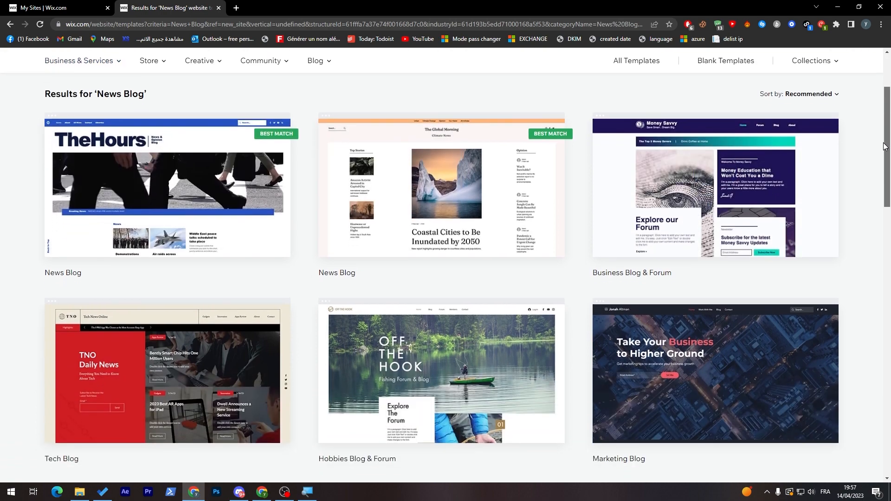
scroll(879, 101, up, 3)
click(785, 118)
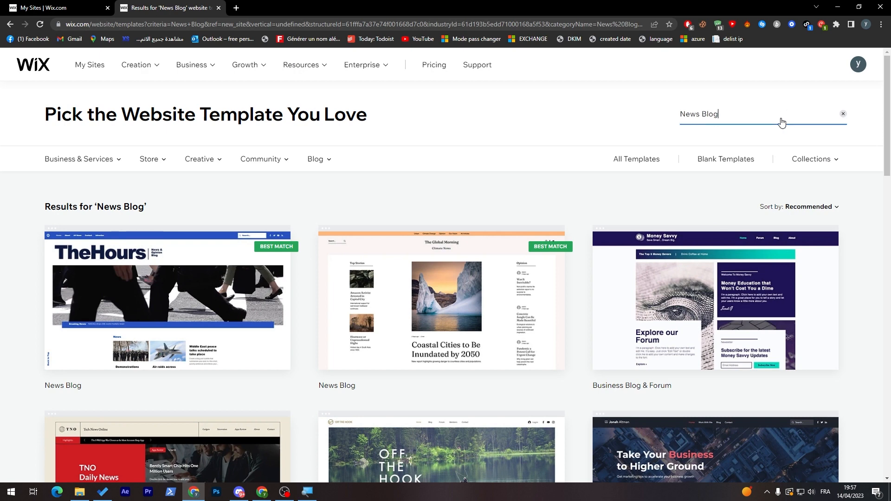
key(BackSpace)
key(BackSpace)
key(Return)
click(753, 89)
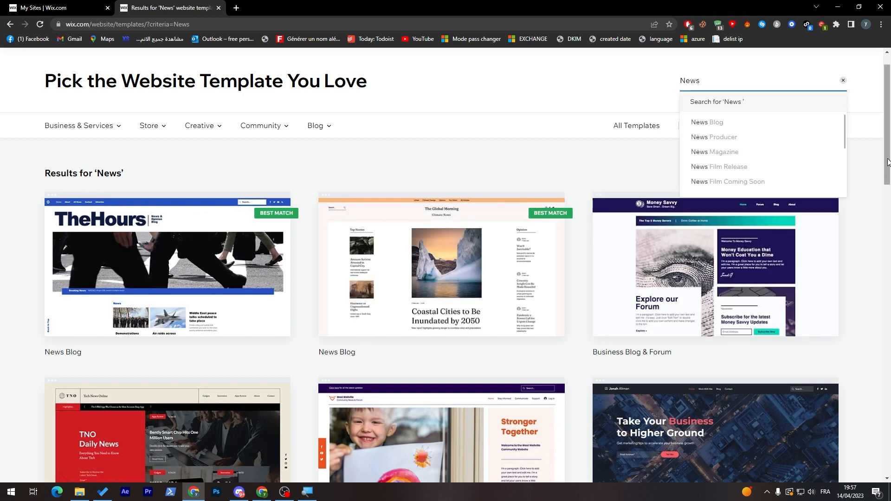
Step: Browse the news templates and open the Community Blog & Forum template for editing
scroll(888, 161, down, 3)
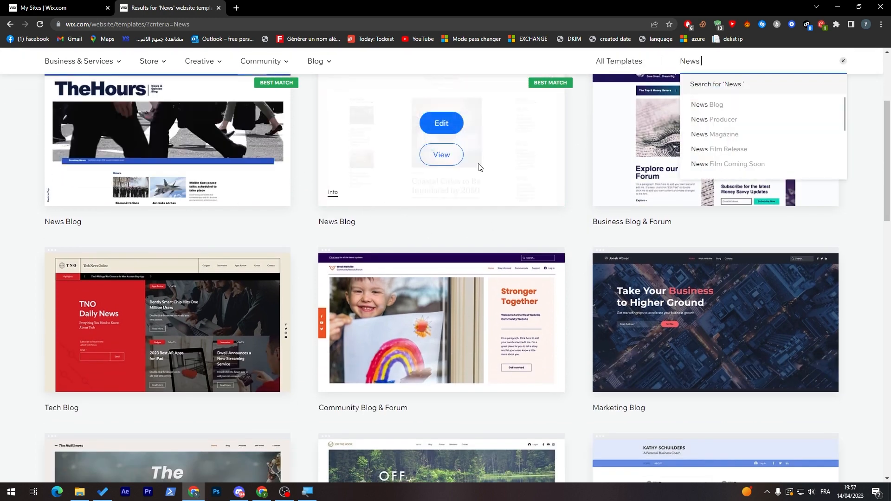
click(232, 229)
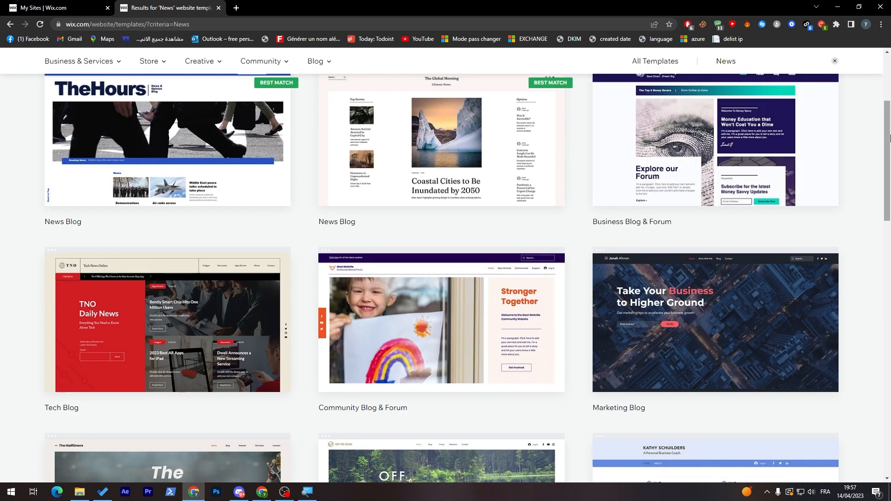
scroll(875, 183, down, 5)
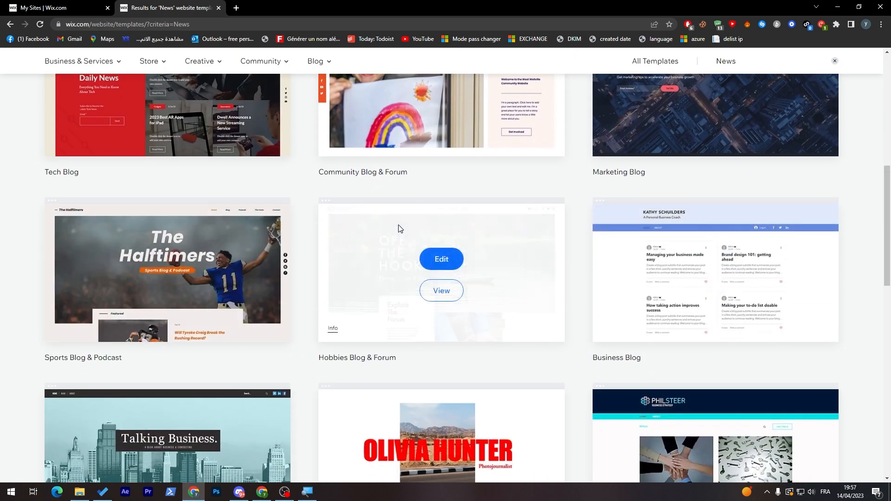
drag(887, 218, 889, 192)
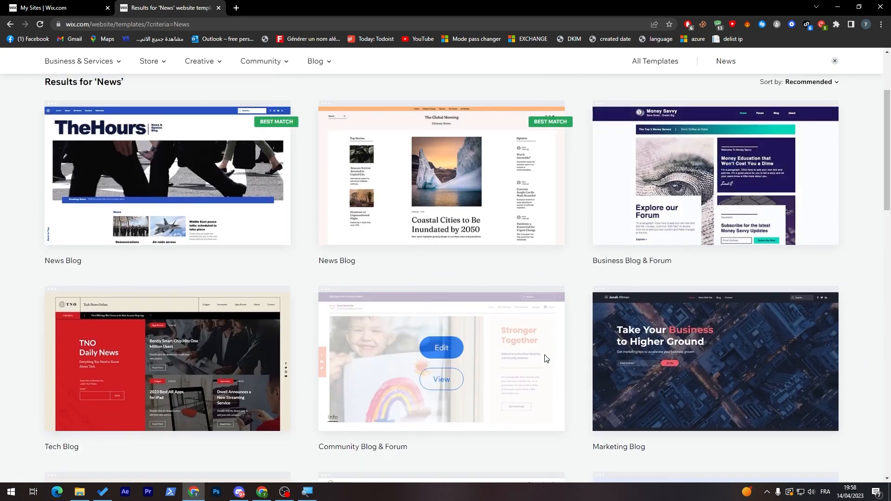
scroll(890, 172, up, 3)
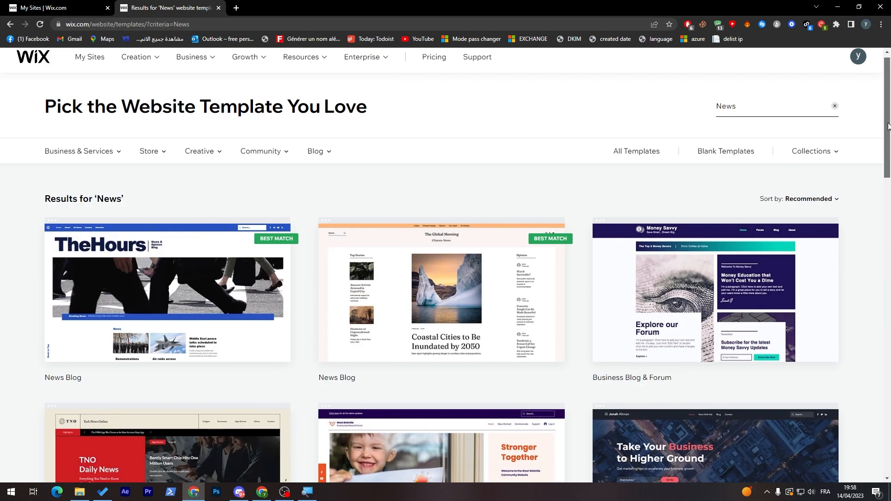
scroll(420, 309, down, 4)
mouse_move(420, 310)
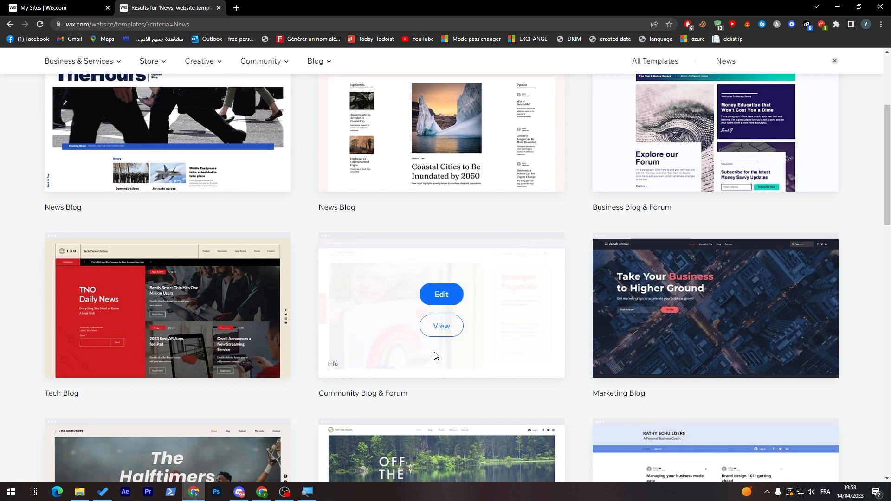
click(448, 297)
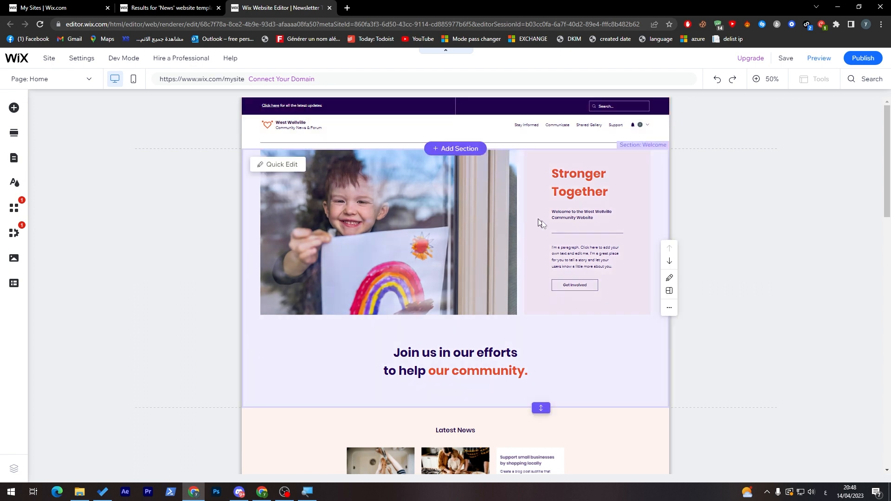
Step: Select the horizontal menu in the page header and open its menu management
click(575, 139)
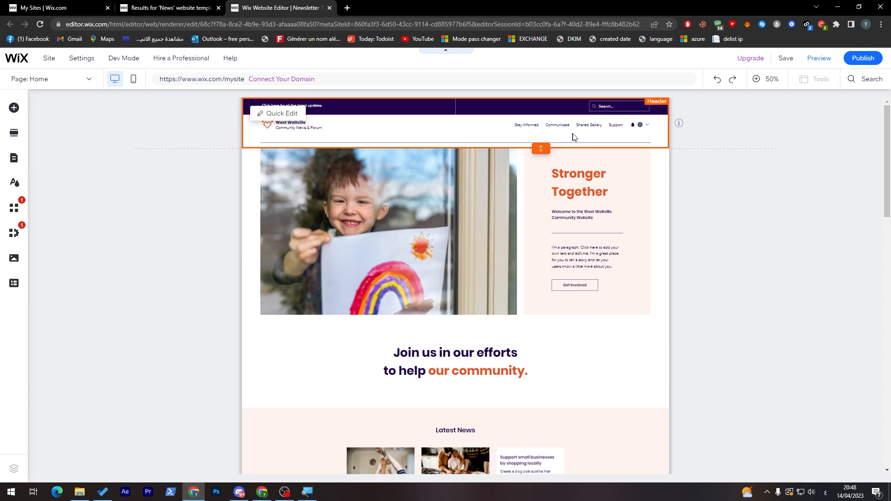
click(572, 127)
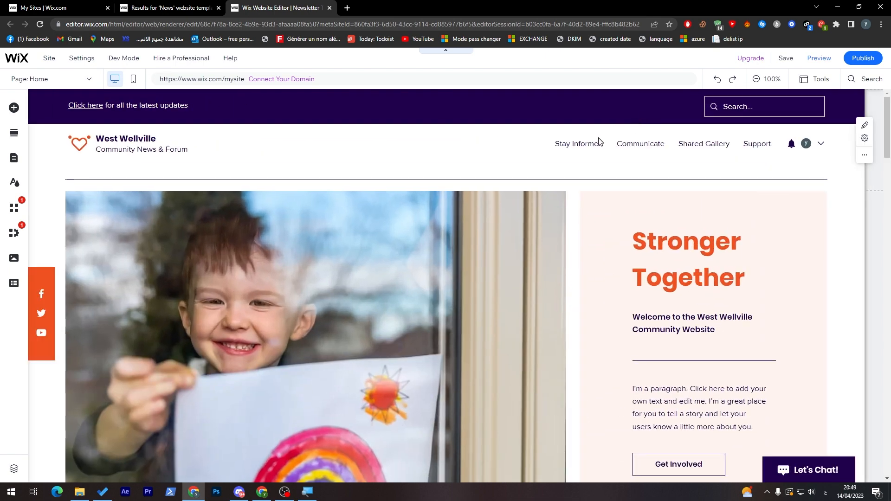
click(599, 143)
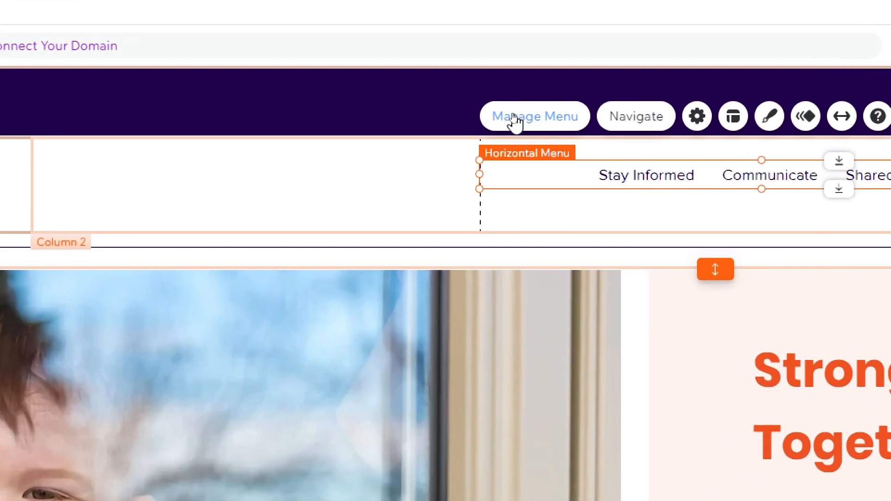
click(514, 120)
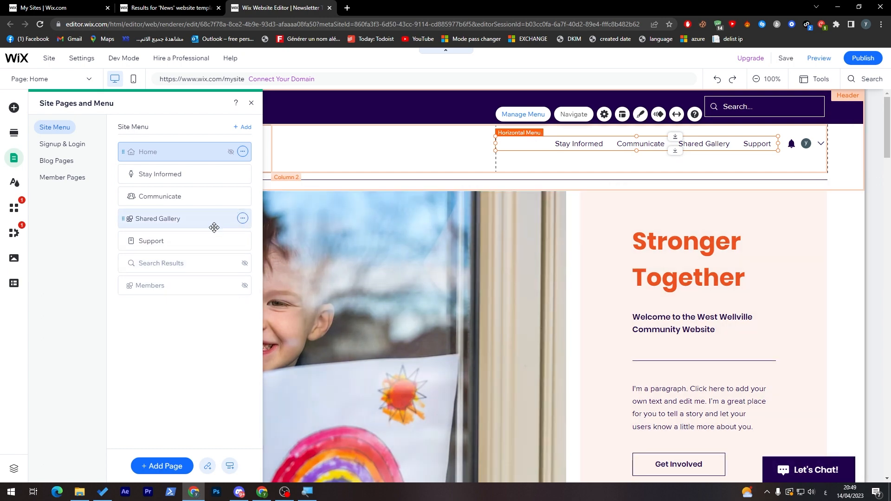
Step: Hide the Shared Gallery page from the site menu and show it again
click(242, 221)
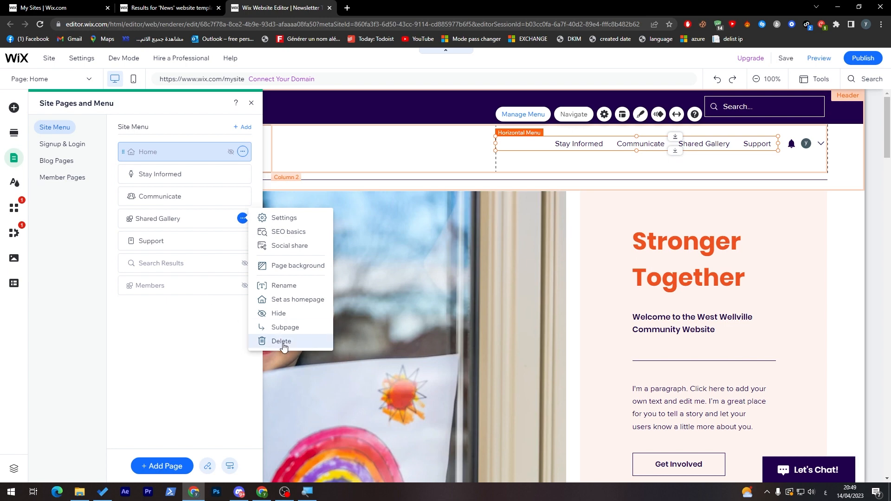
click(276, 314)
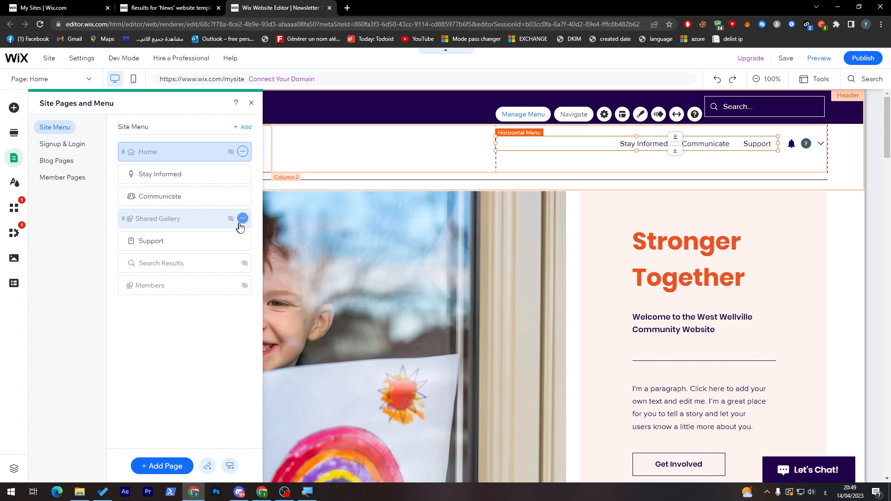
click(242, 219)
click(299, 314)
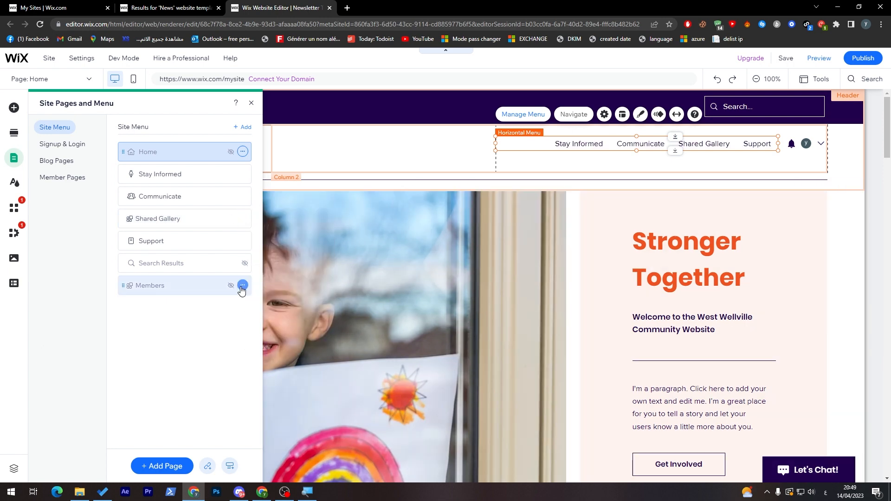
Step: Show the hidden Search Results and Members pages in the site menu
click(243, 263)
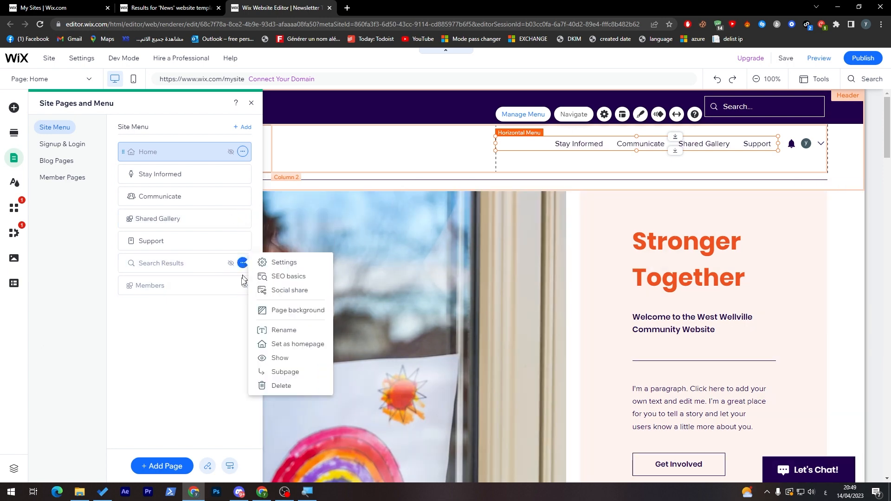
click(278, 358)
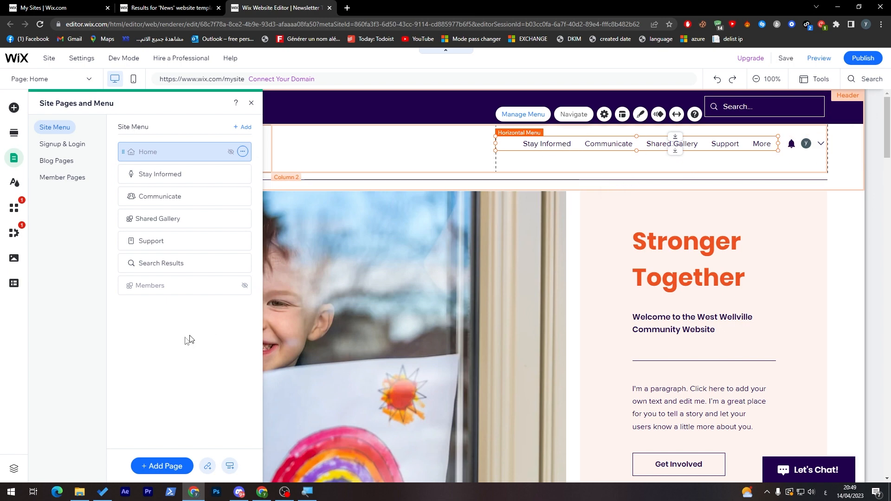
click(243, 285)
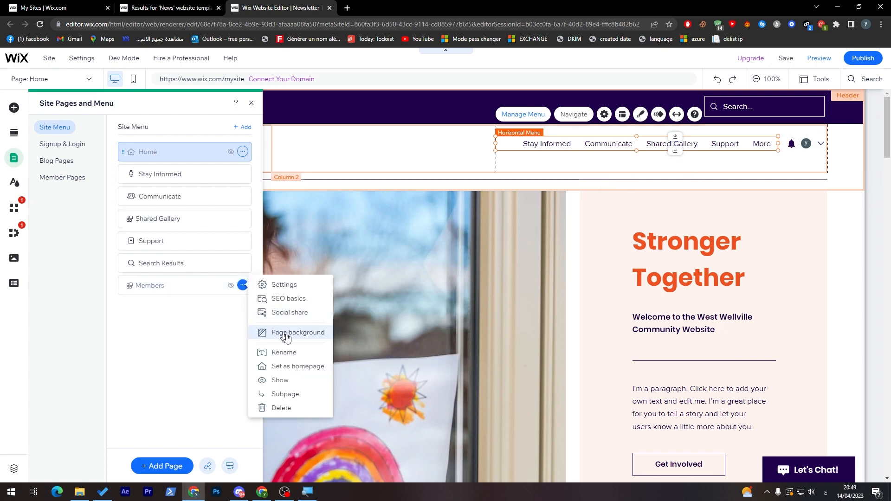
click(288, 380)
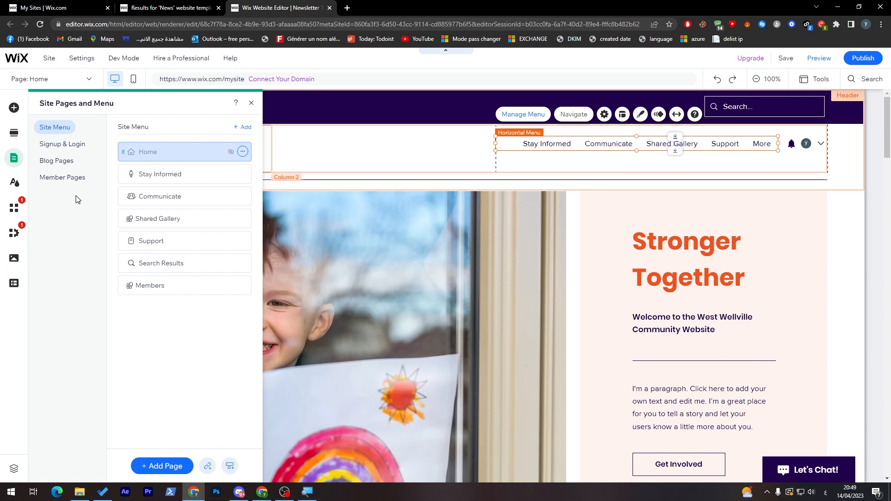
Step: Open the Stay Informed page from the blog pages, go to its blog feed and close the page management
click(56, 160)
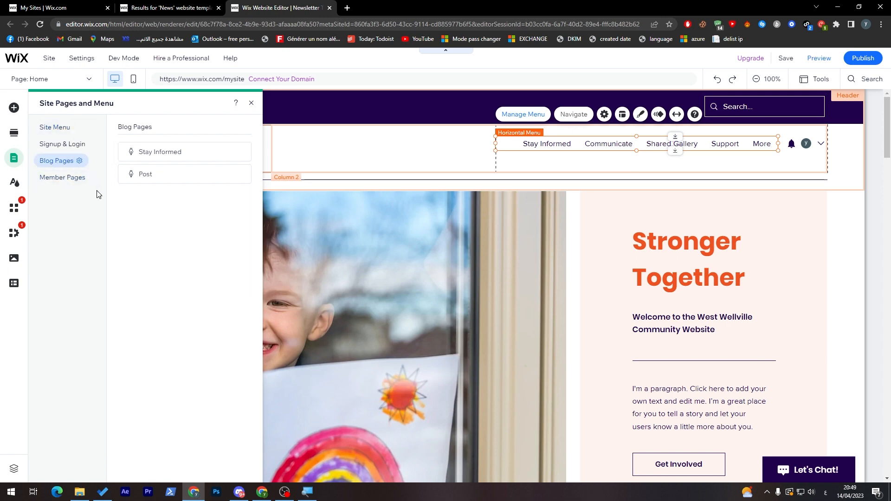
click(142, 159)
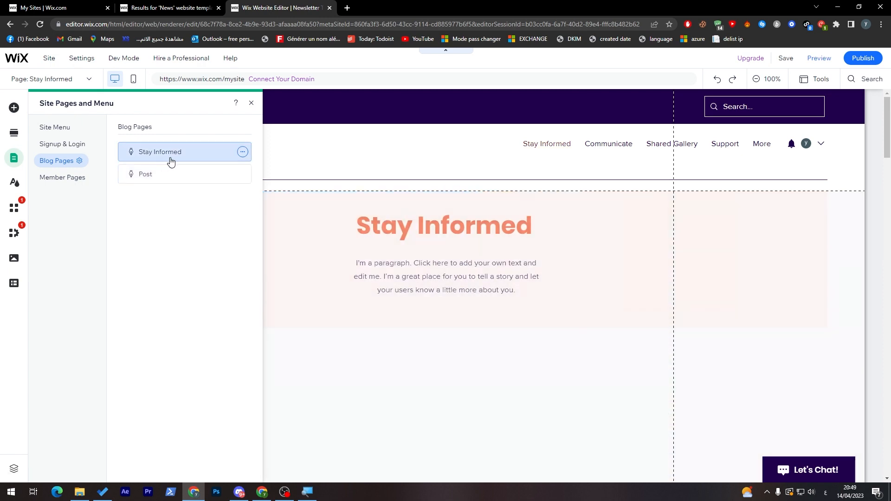
click(172, 165)
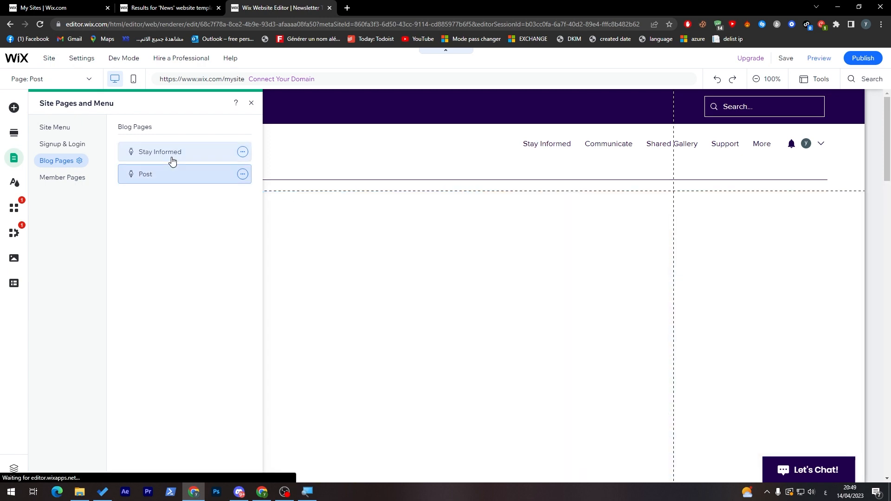
click(170, 161)
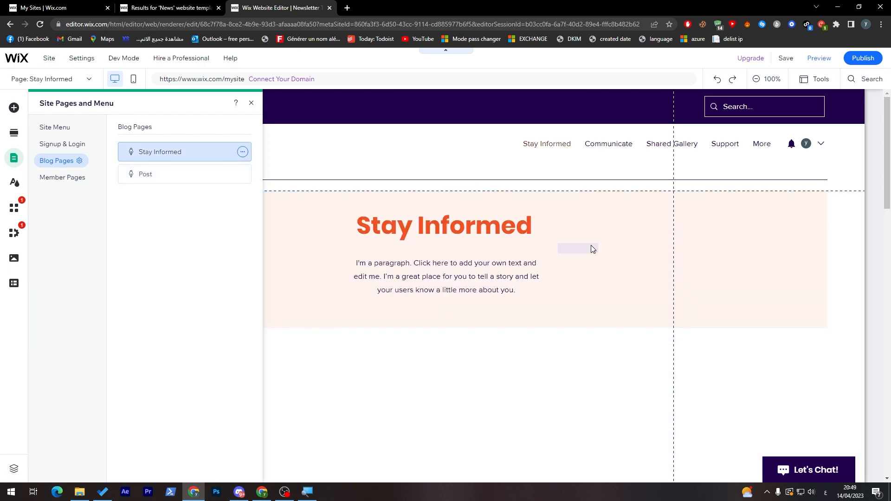
drag(883, 196, 878, 249)
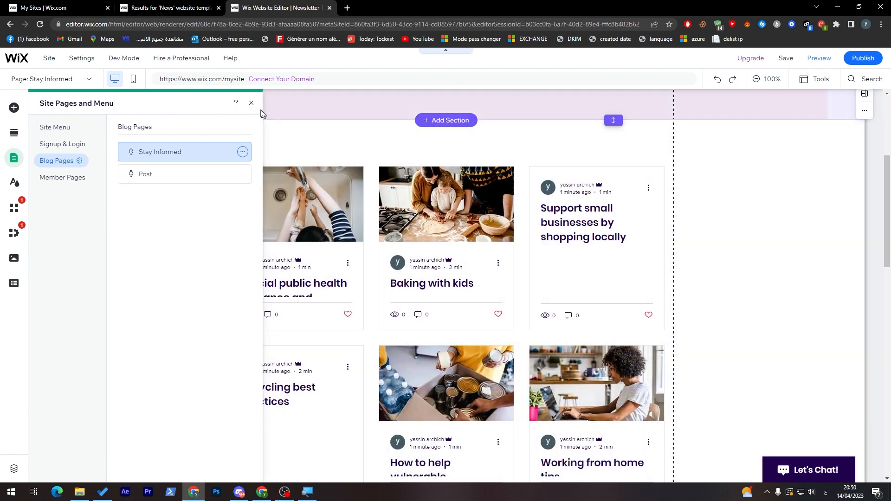
click(252, 104)
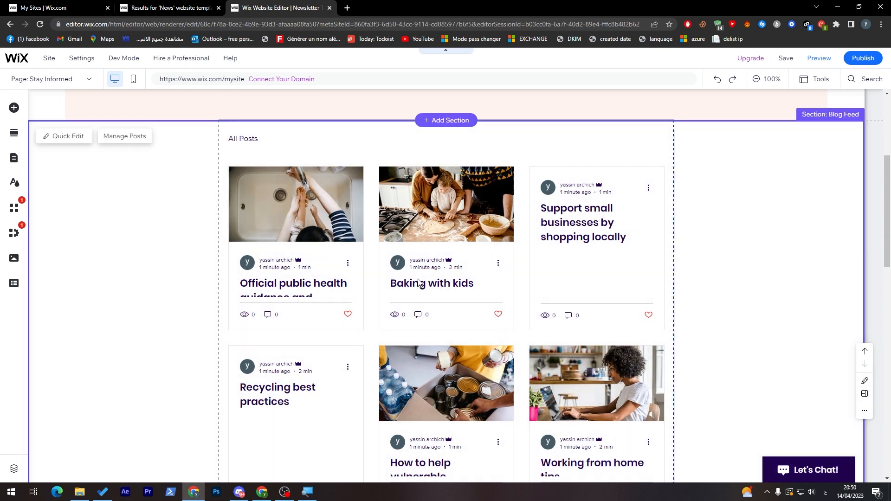
Step: Open post management for the blog feed on the Stay Informed page and start a new post
click(423, 262)
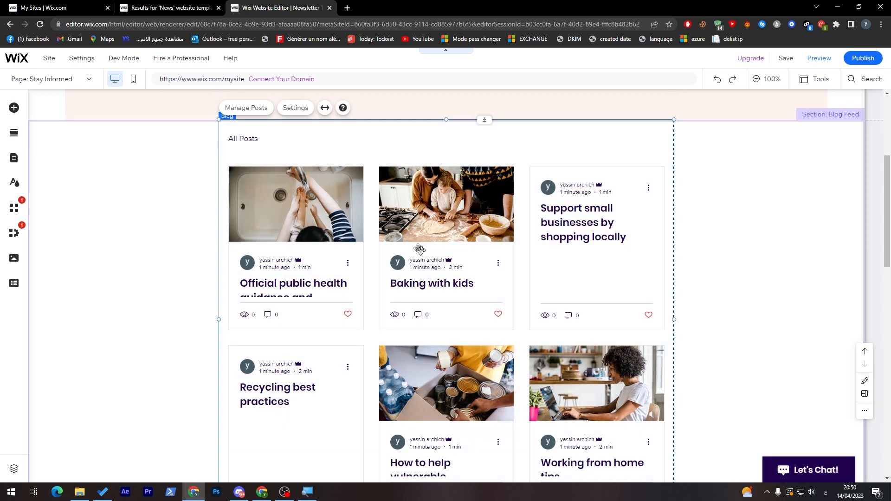
click(246, 108)
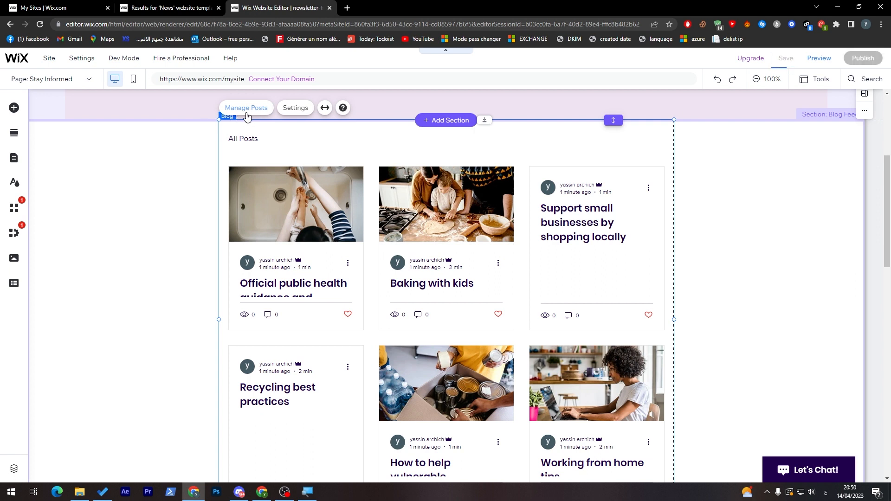
click(264, 110)
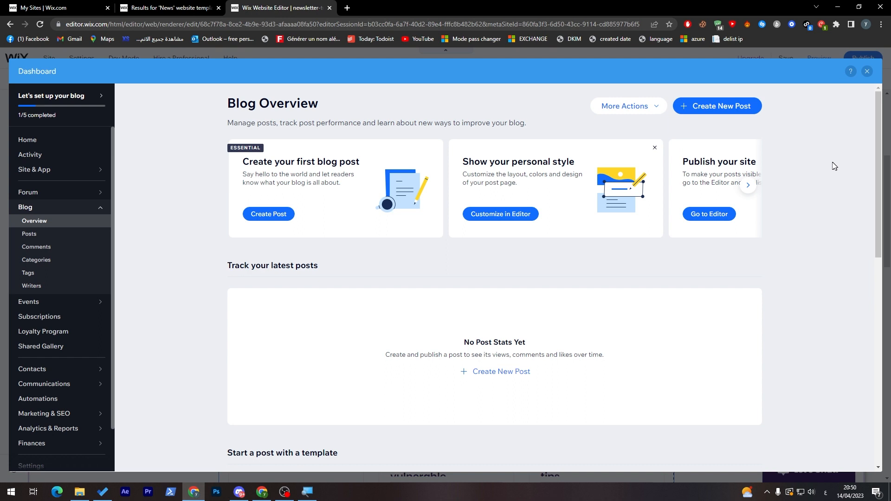
click(707, 113)
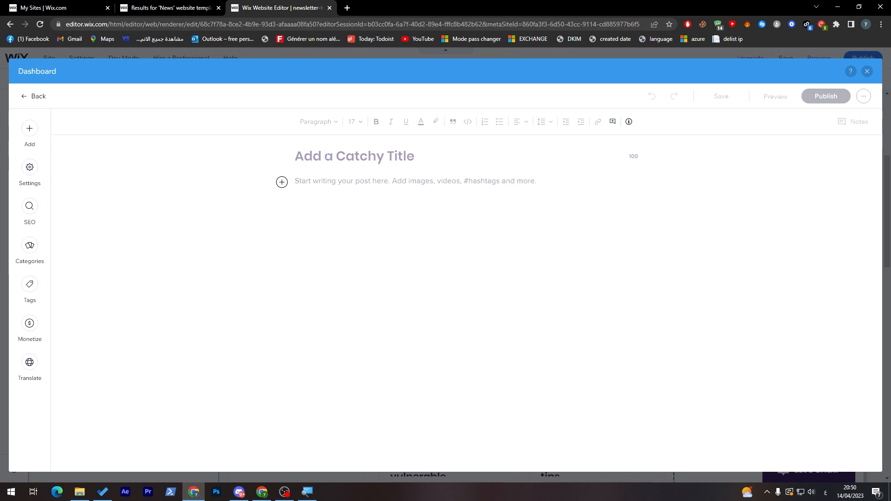
Step: Give the new blog post the title "qweqweqwe" and the body text "qweqweqwewqeqweqwe"
text(مبمبلم)
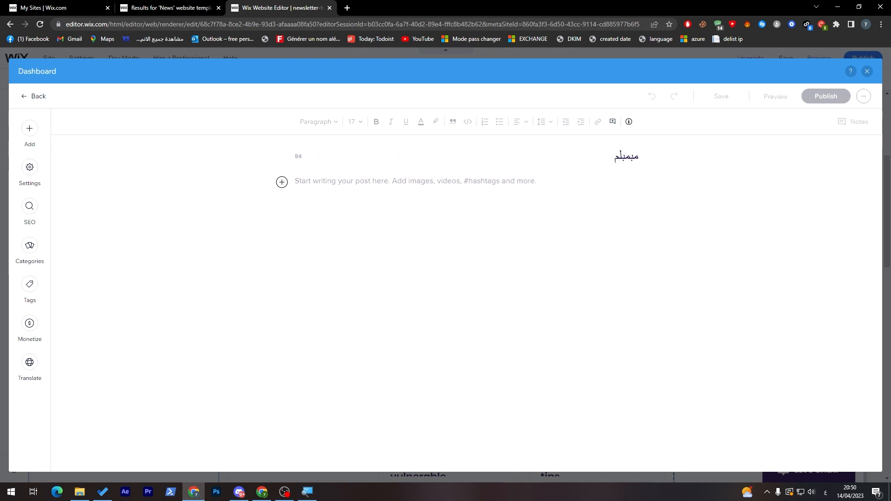
key(alt+shift)
key(ctrl+a)
text(qweqweqwe)
key(Return)
text(qweqweqwewqe)
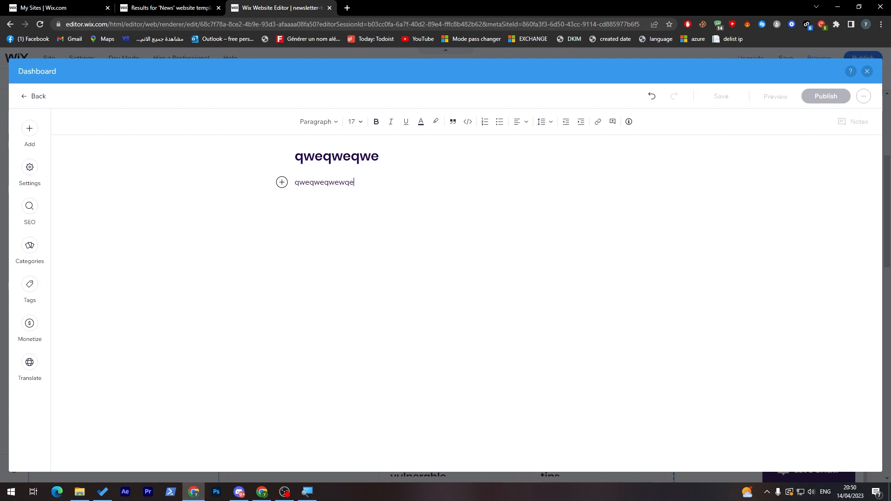
text(qweqwe)
Step: Upload the Mario PNG image from the computer's Downloads folder and insert it below the post's text
click(283, 185)
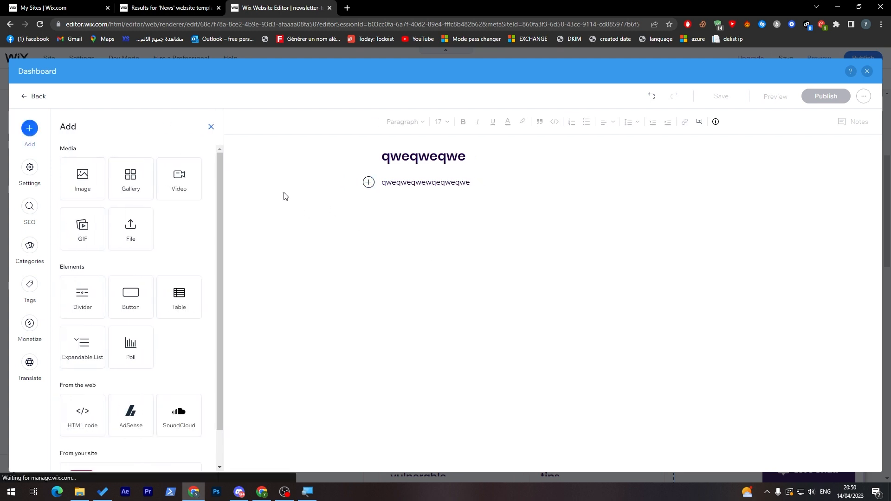
click(86, 184)
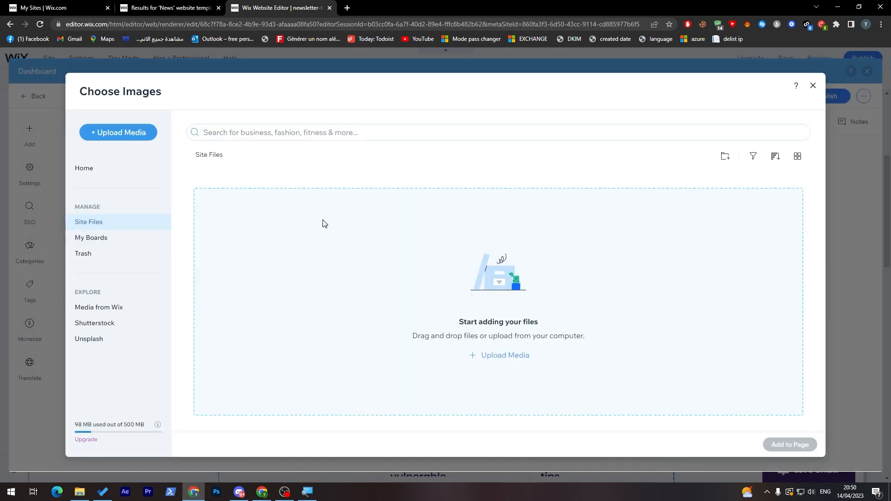
click(487, 355)
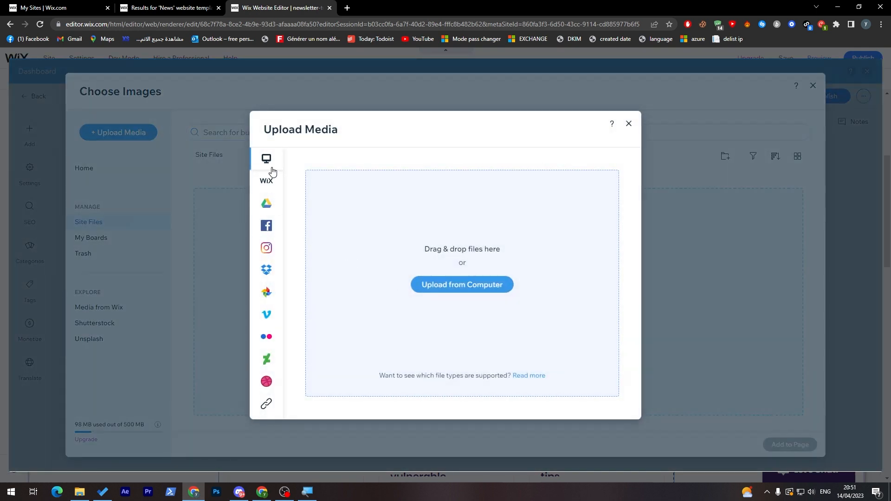
click(428, 283)
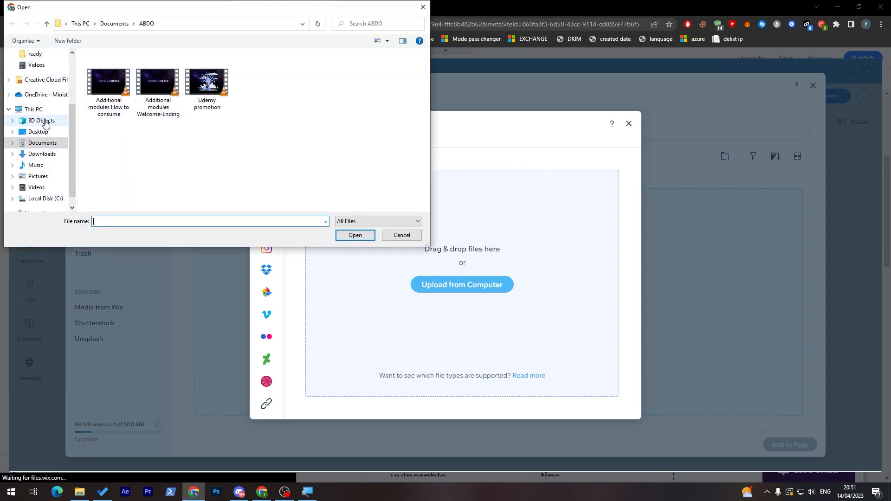
click(42, 154)
double_click(219, 163)
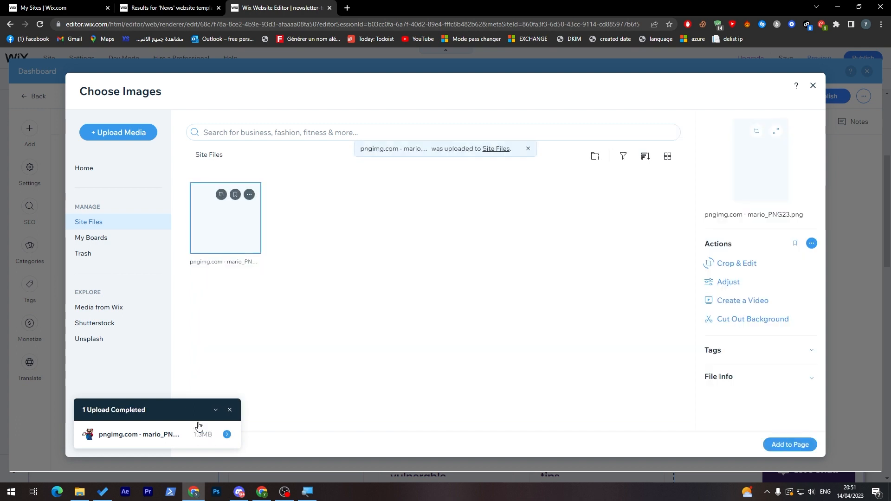
click(790, 445)
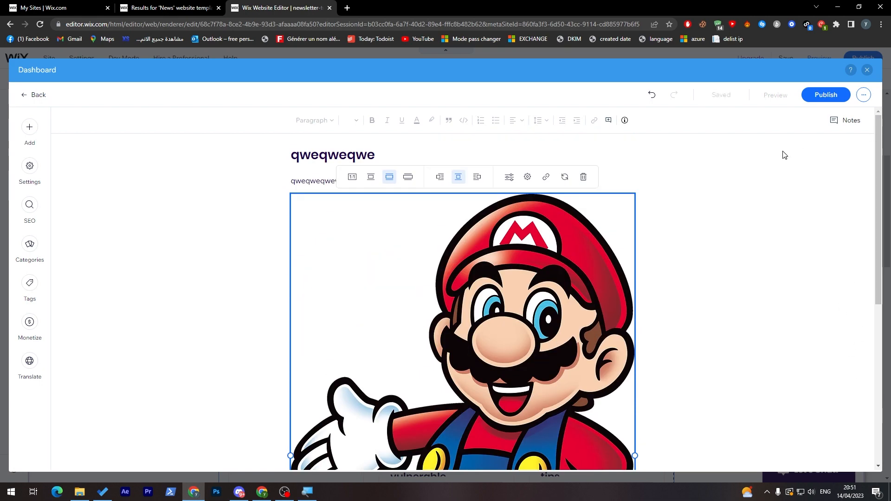
Step: Publish the blog post, close the dashboard and check the post in the page's blog feed
click(811, 95)
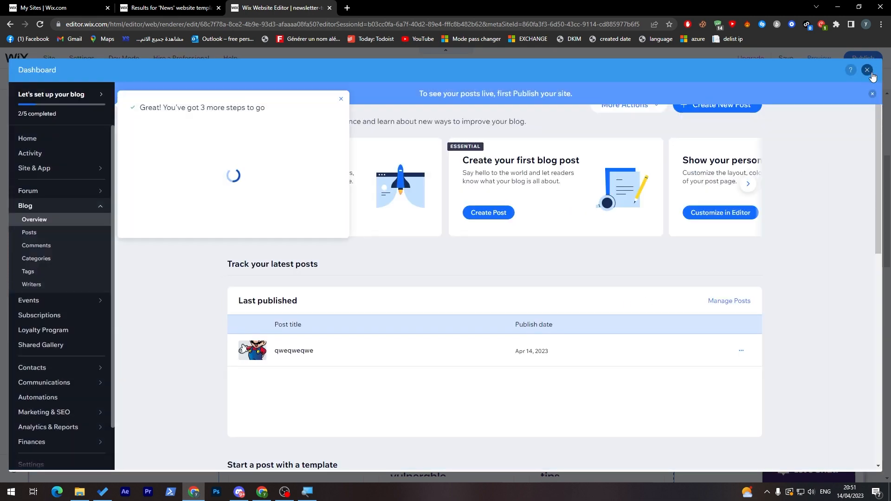
click(867, 70)
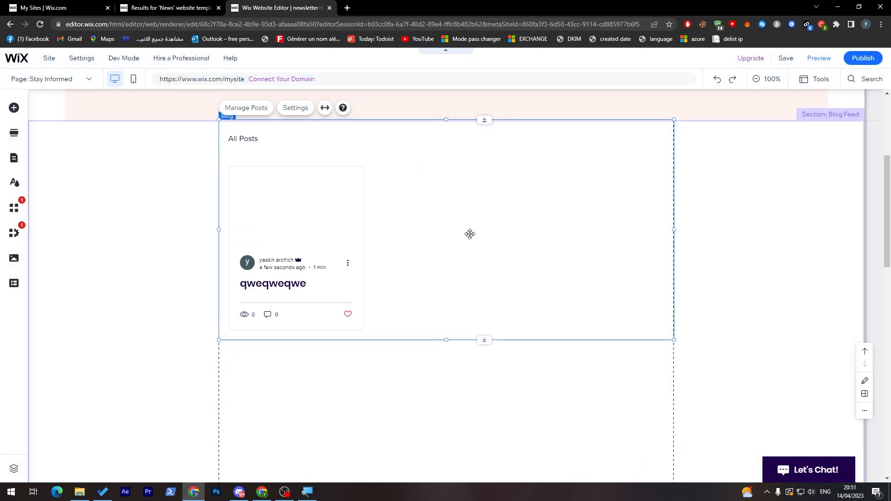
scroll(887, 237, up, 1)
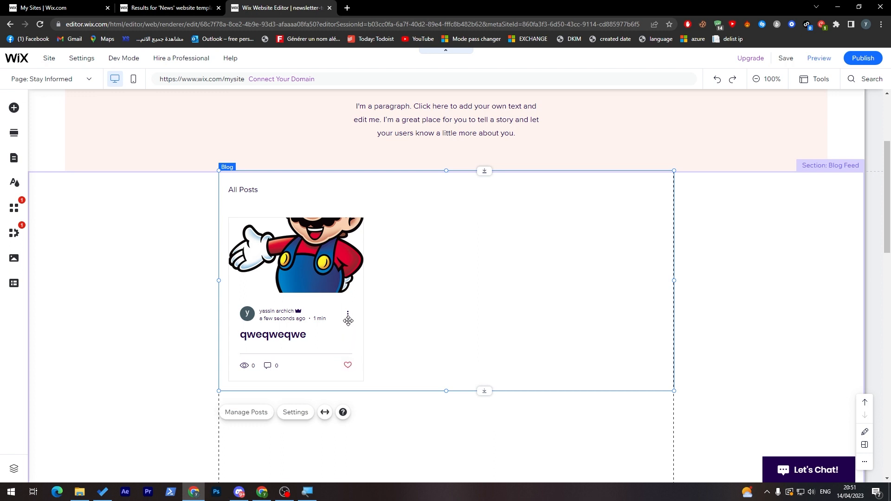
double_click(264, 318)
click(265, 318)
Step: Publish the website, open the live site and go to the news posts on its home page
click(864, 59)
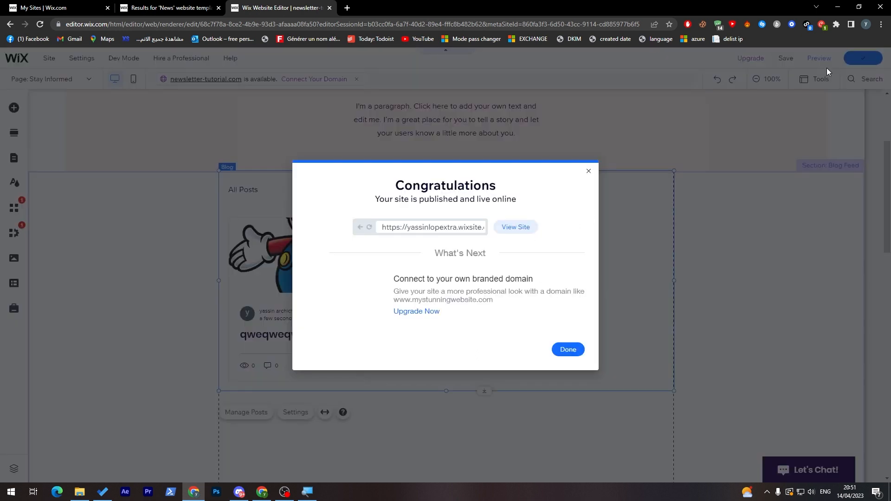
click(516, 227)
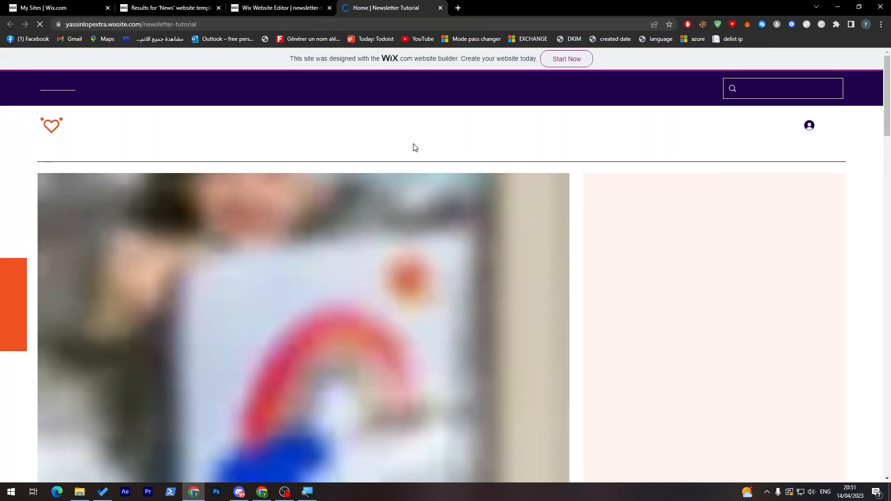
scroll(865, 238, down, 10)
scroll(843, 193, up, 5)
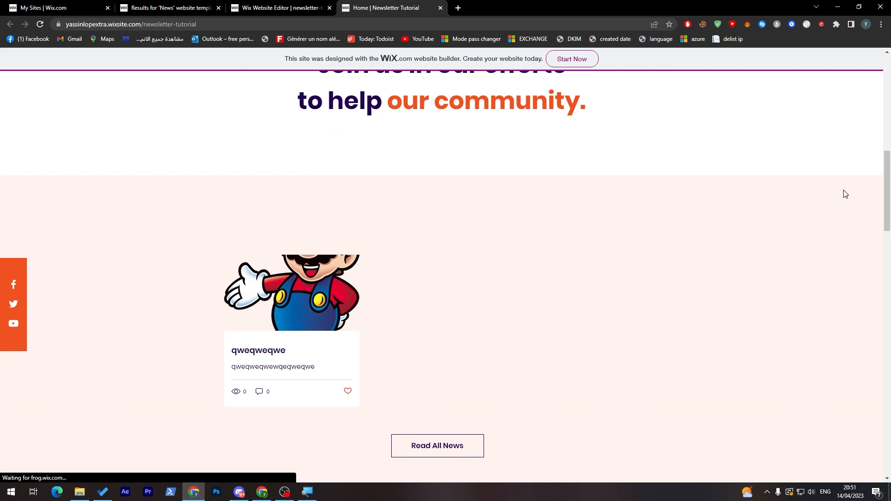
Step: Open the "qweqweqwe" post on the live site, review it down to the comments and try to like it
click(284, 364)
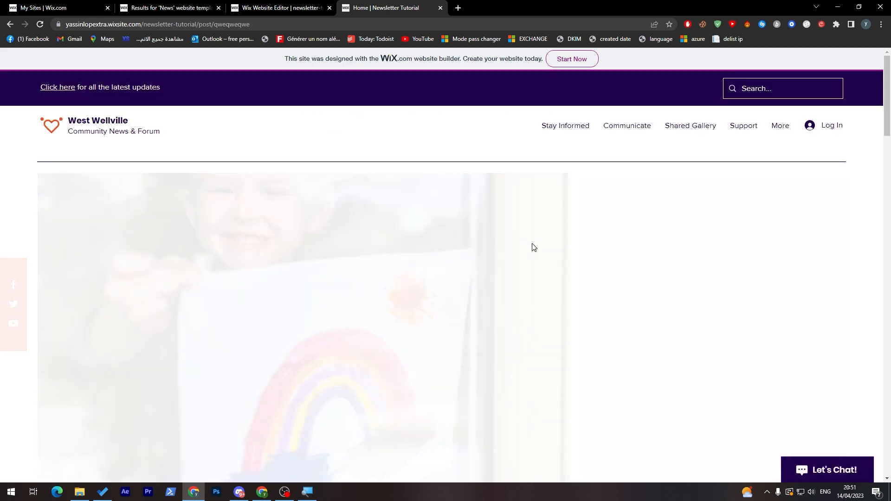
scroll(881, 139, down, 4)
scroll(880, 153, up, 1)
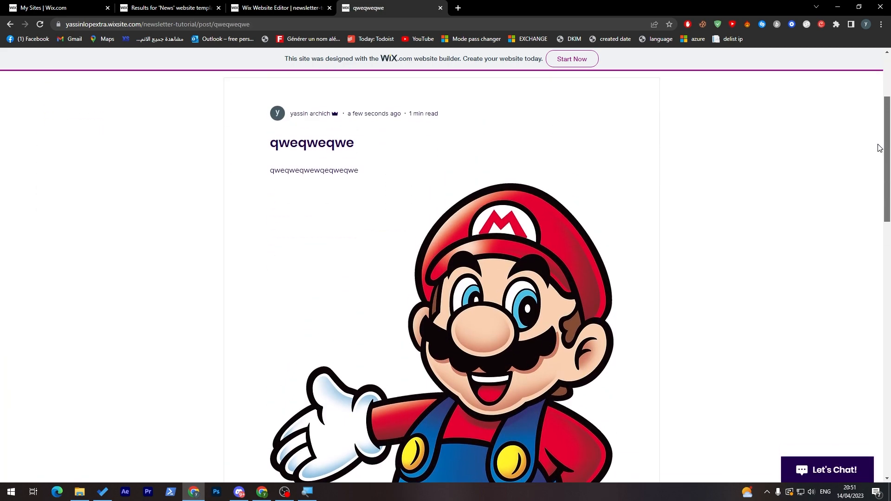
scroll(878, 147, down, 10)
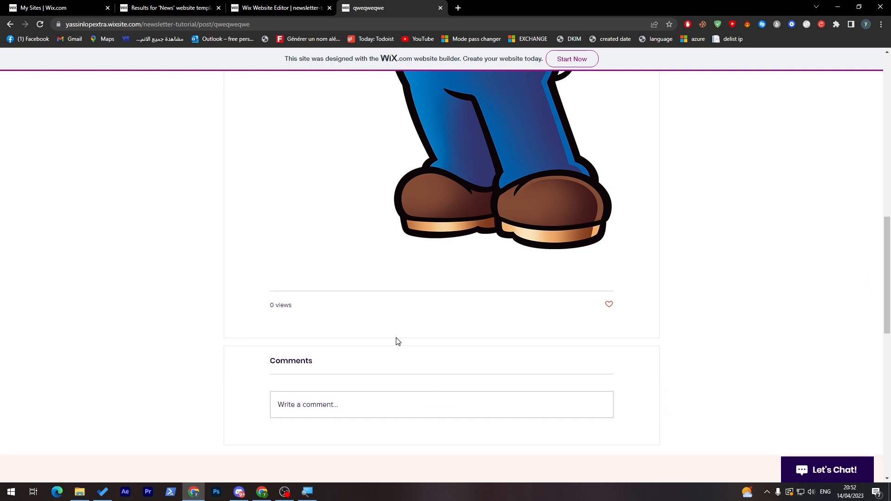
click(608, 306)
scroll(288, 170, up, 12)
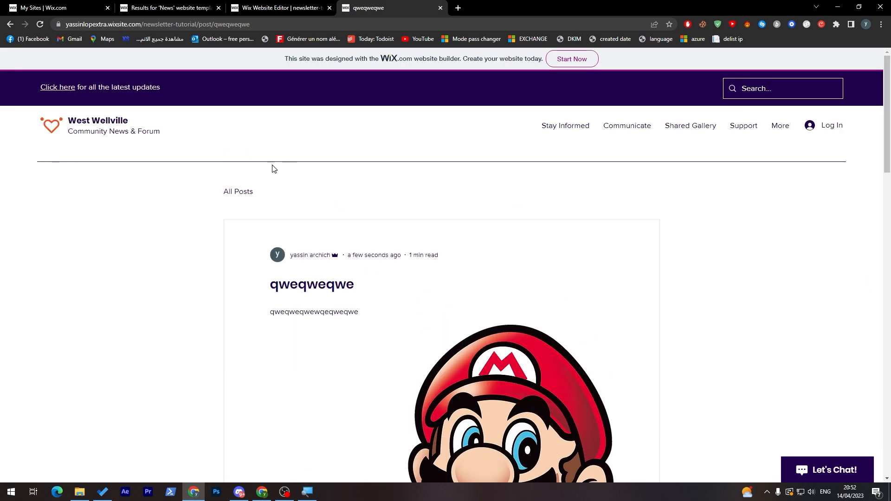
Step: Go to the list of all posts on the live site and reopen the "qweqweqwe" post from its comment count
click(236, 192)
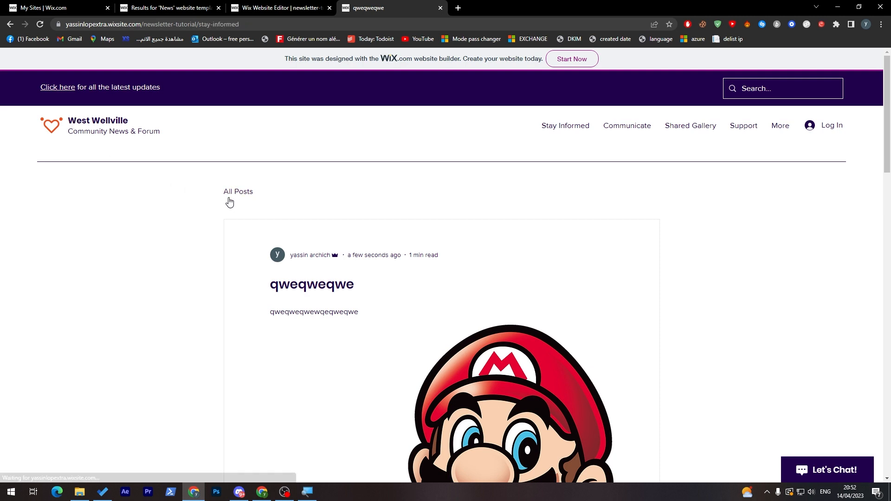
scroll(881, 116, down, 2)
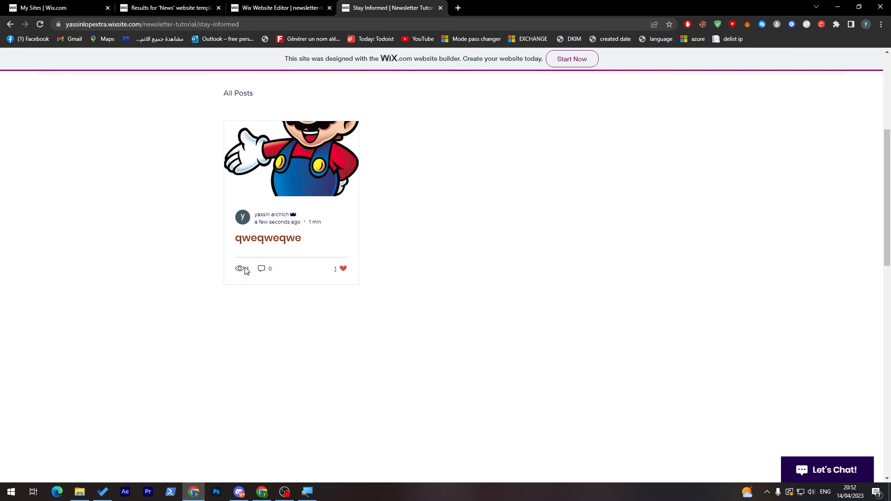
click(262, 269)
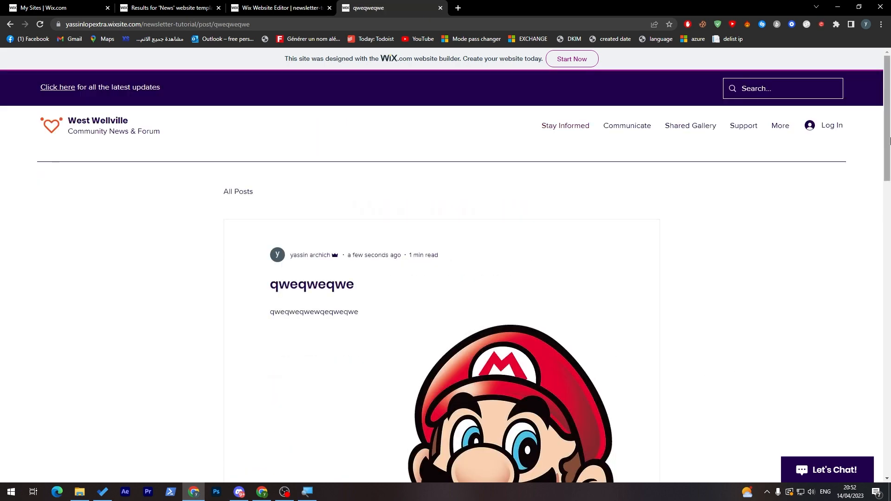
Step: Try to publish the comment "qwewqewqe" under the post and dismiss the member sign-up form
scroll(882, 360, down, 10)
click(344, 240)
text(qwewqewqe)
click(595, 301)
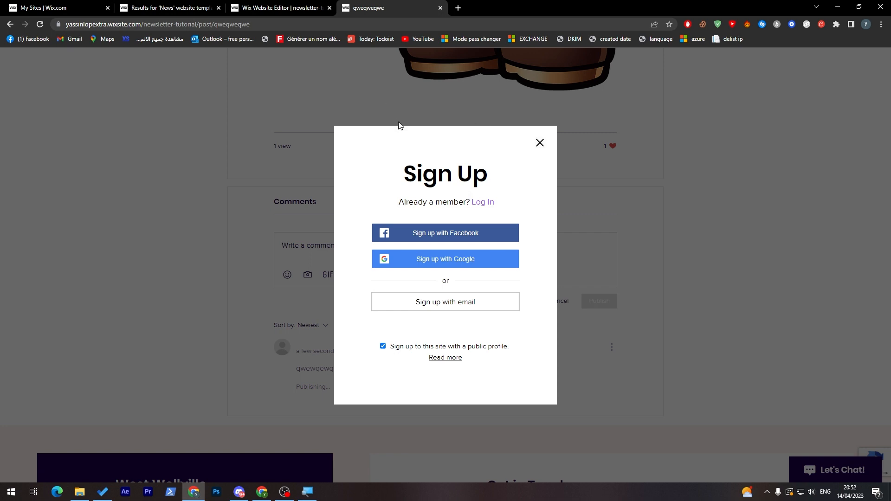
click(540, 143)
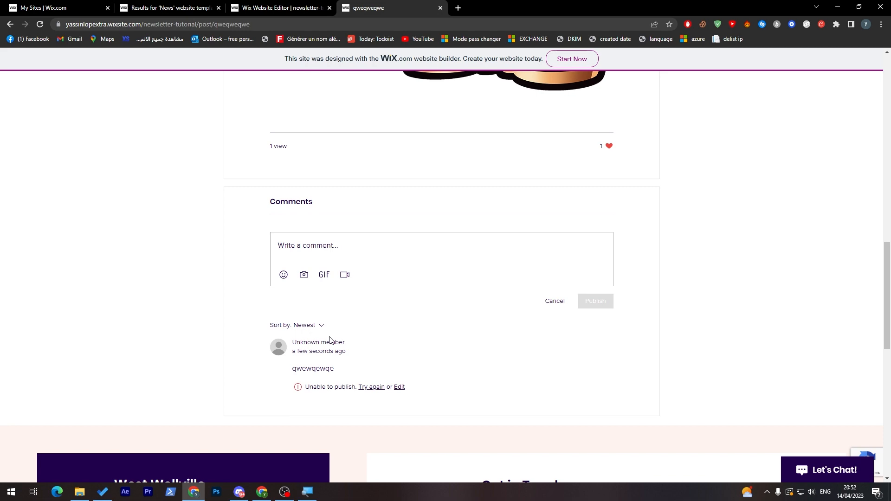
Step: Examine the author name shown on the comment and the login option in the live site's header
drag(294, 342, 335, 343)
click(370, 335)
drag(888, 299, 810, 109)
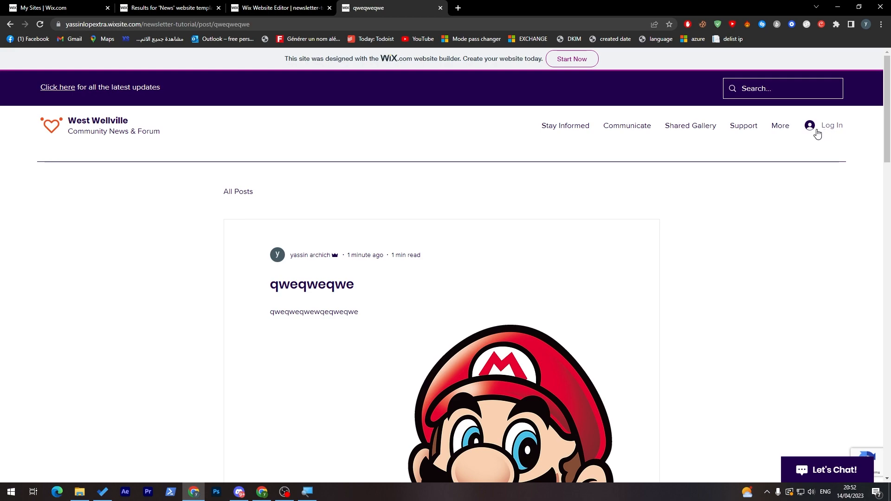
drag(887, 112, 866, 114)
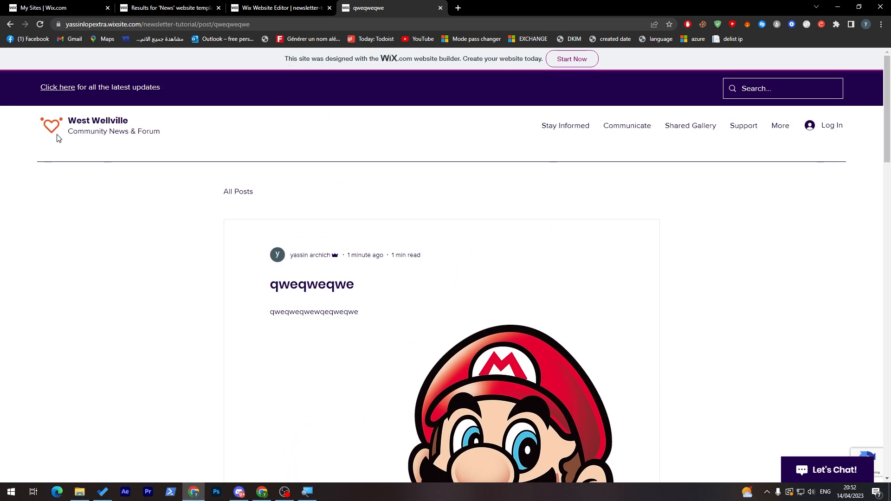